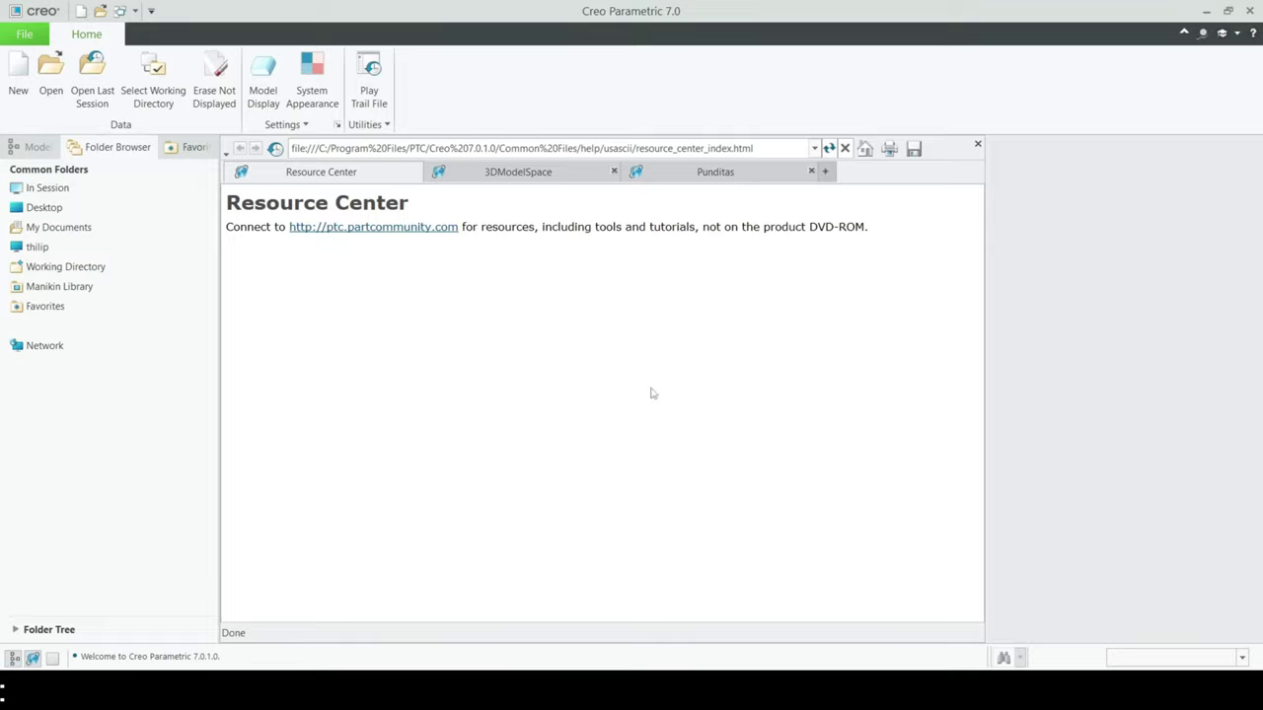
- Make the CAD MODELS folder the working directory
click(143, 107)
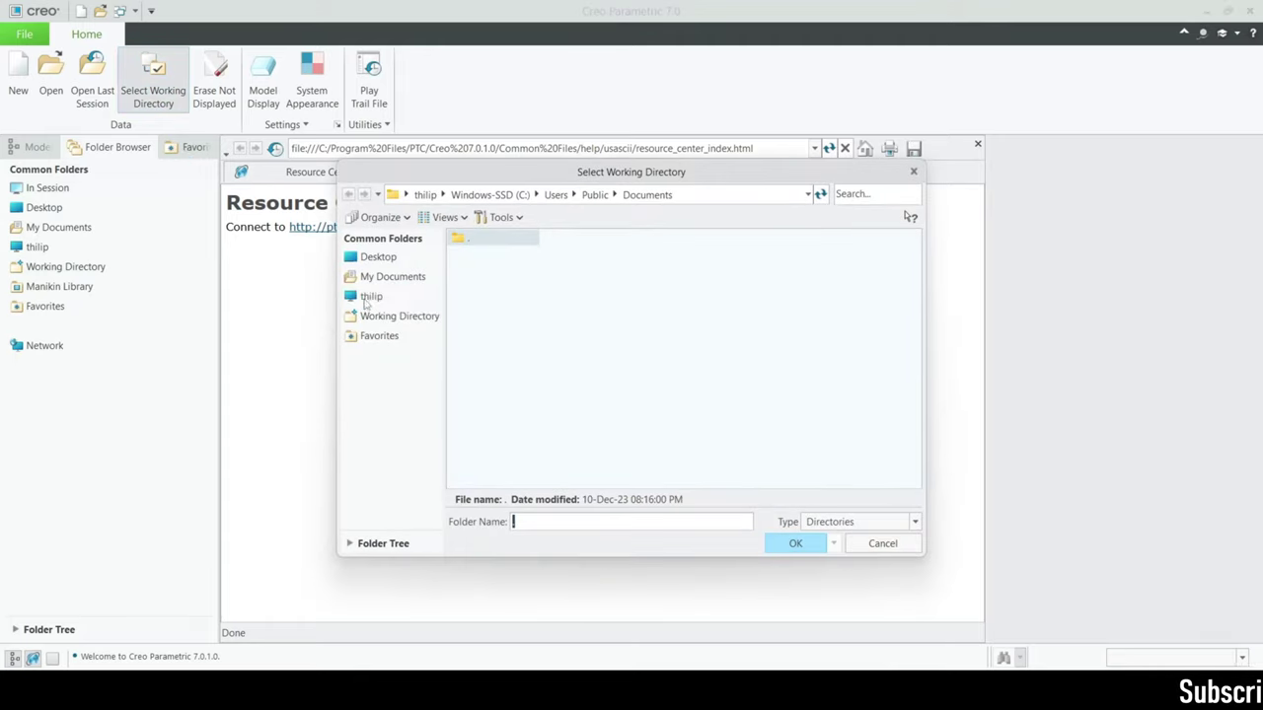
double_click(507, 345)
click(480, 254)
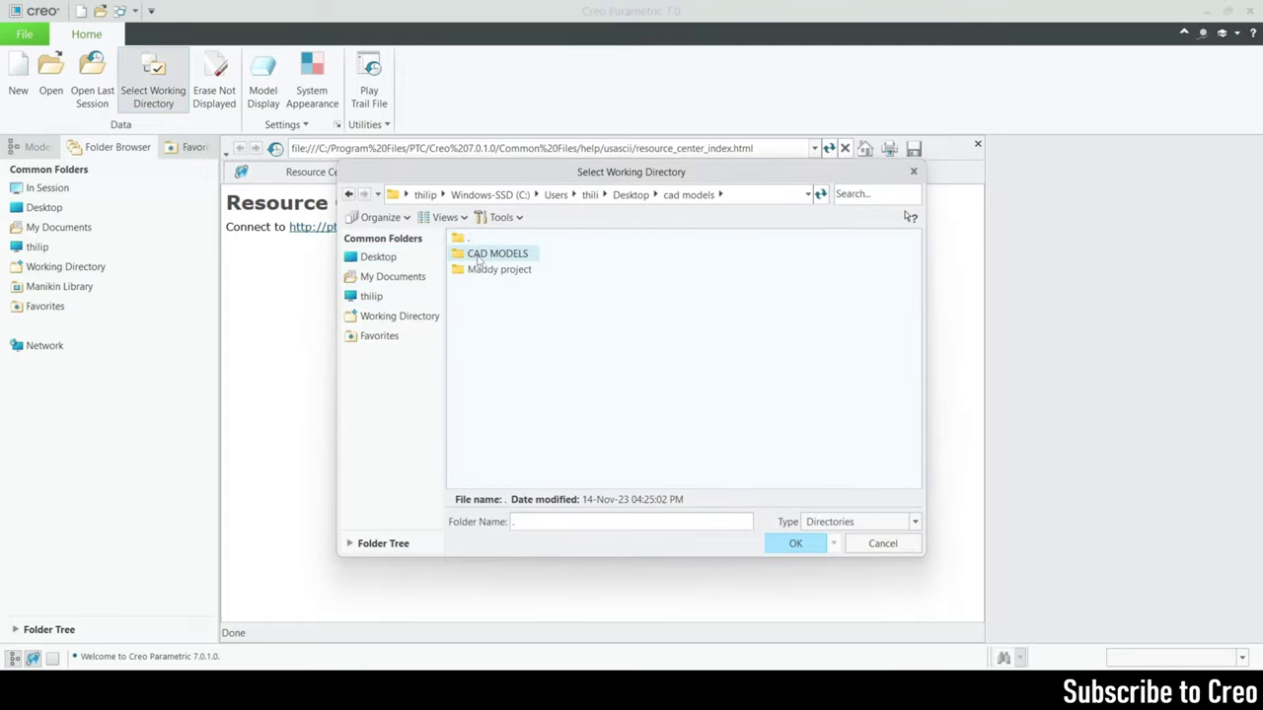
double_click(479, 253)
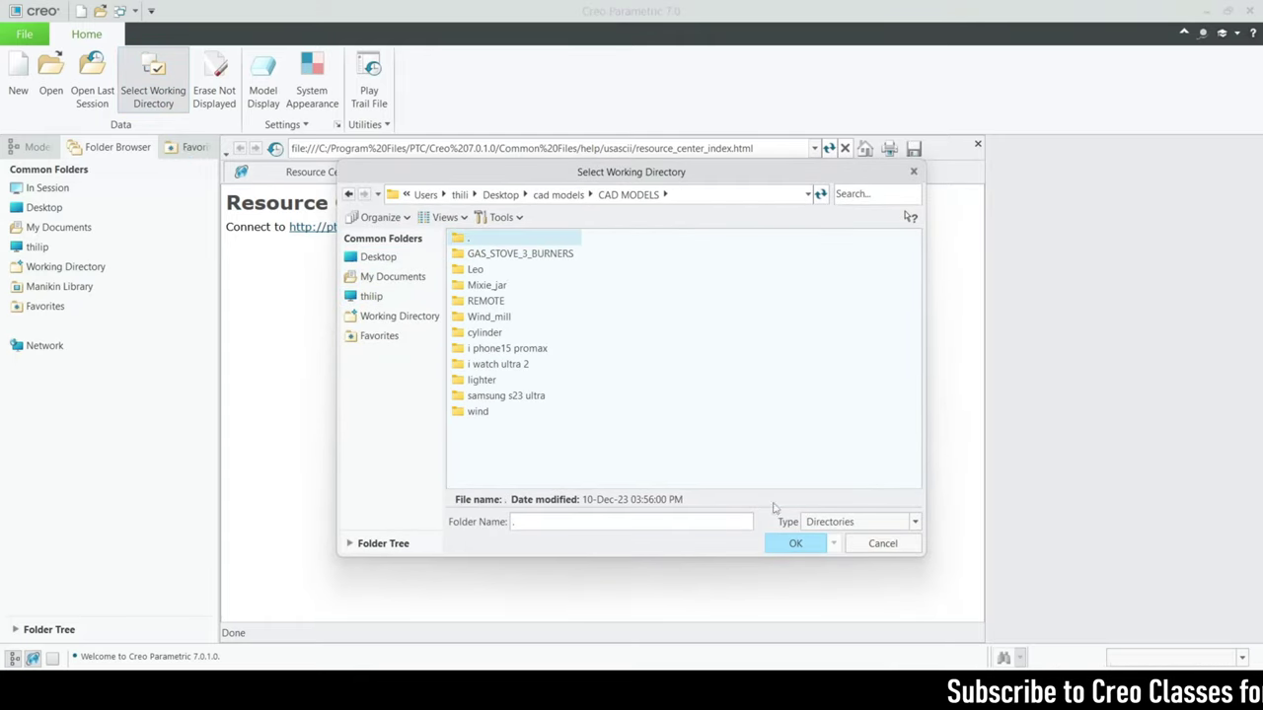
click(779, 540)
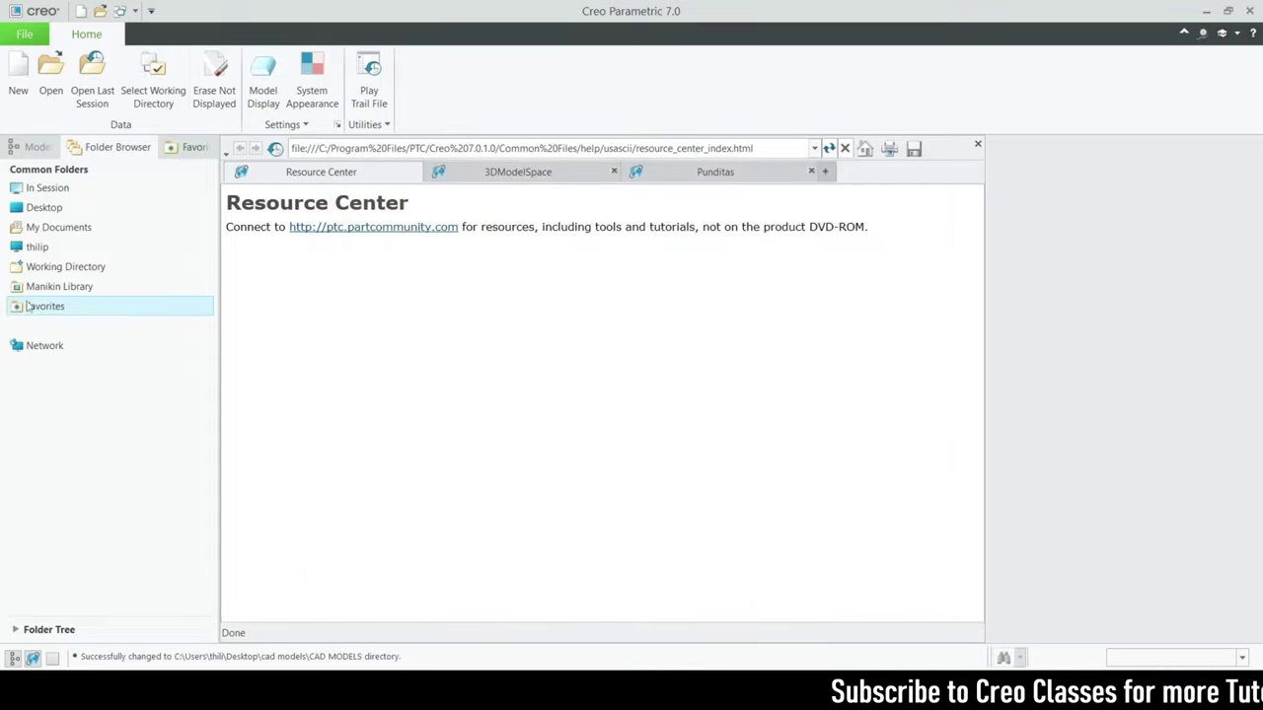
- Create a new solid part named PAN using the mmns_part_solid_abs template instead of the default
click(17, 99)
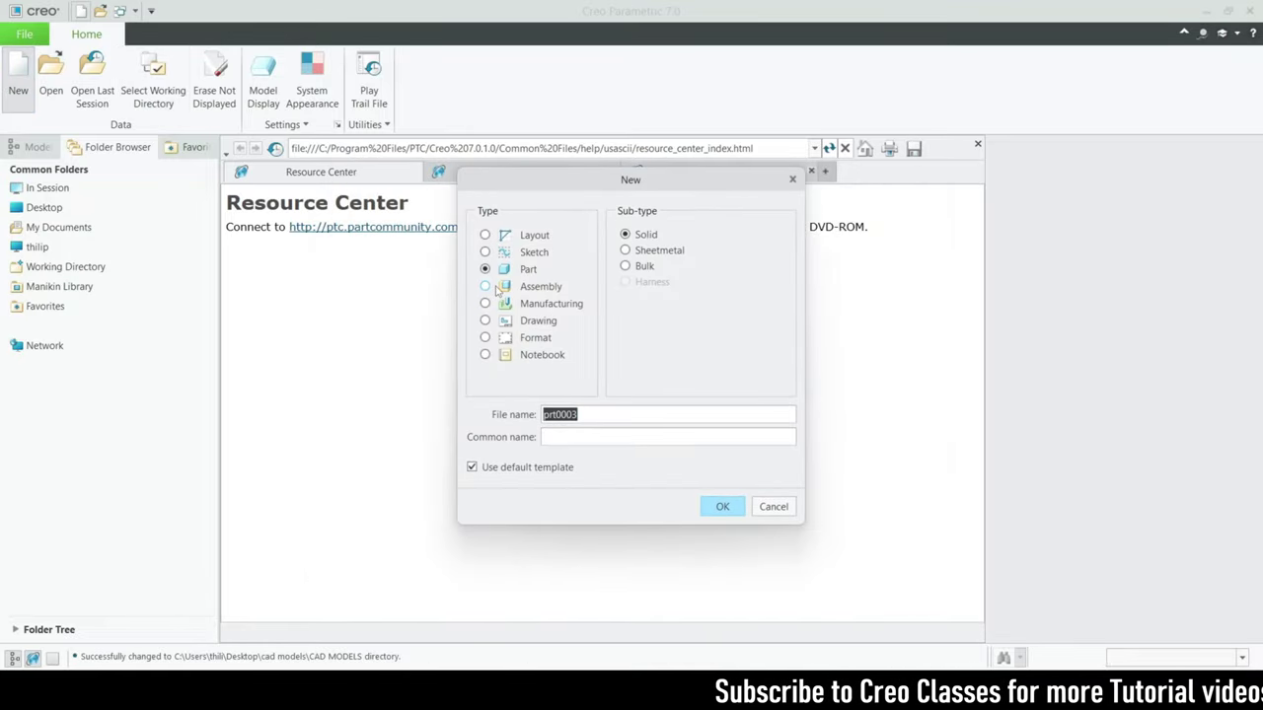
click(518, 470)
double_click(584, 414)
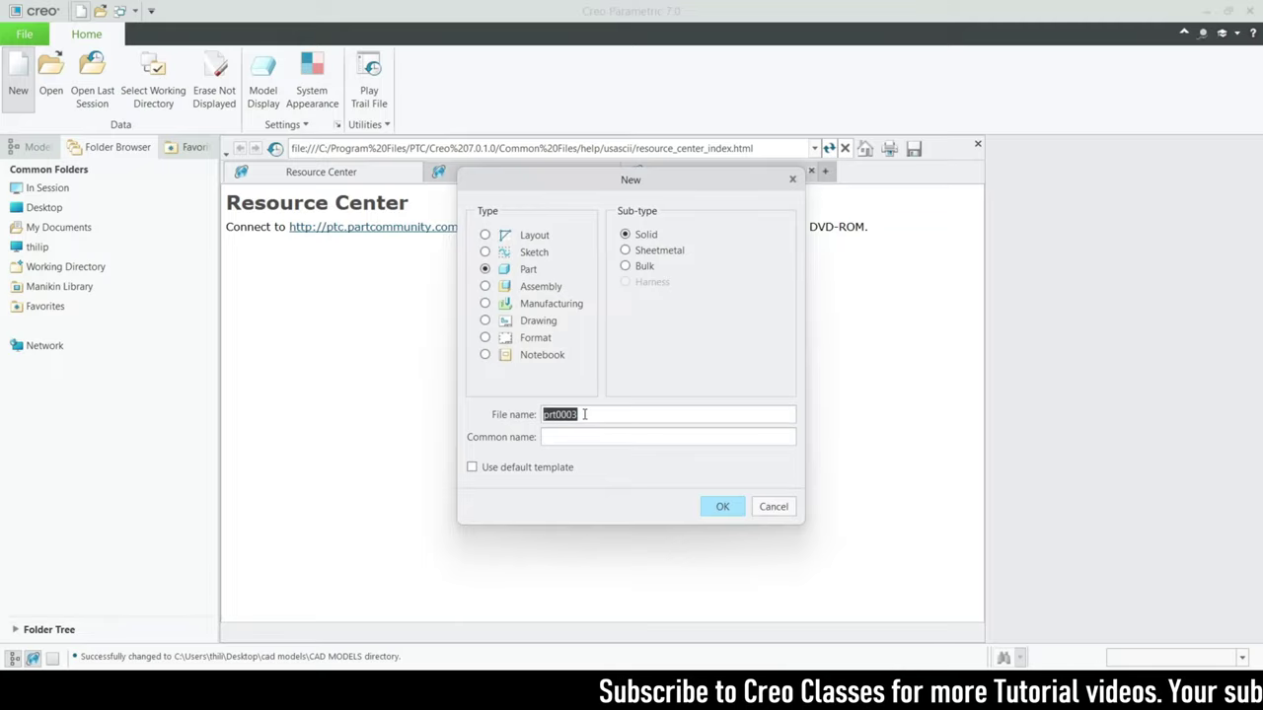
text(PAN)
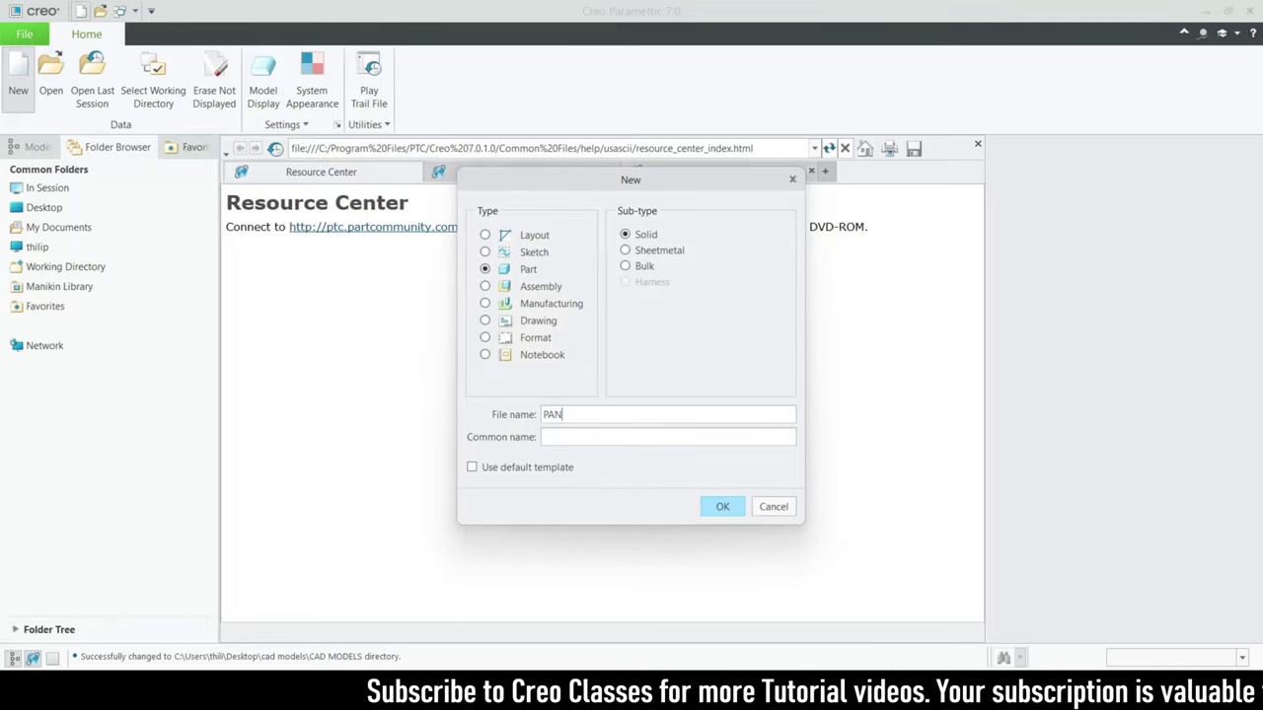
key(Return)
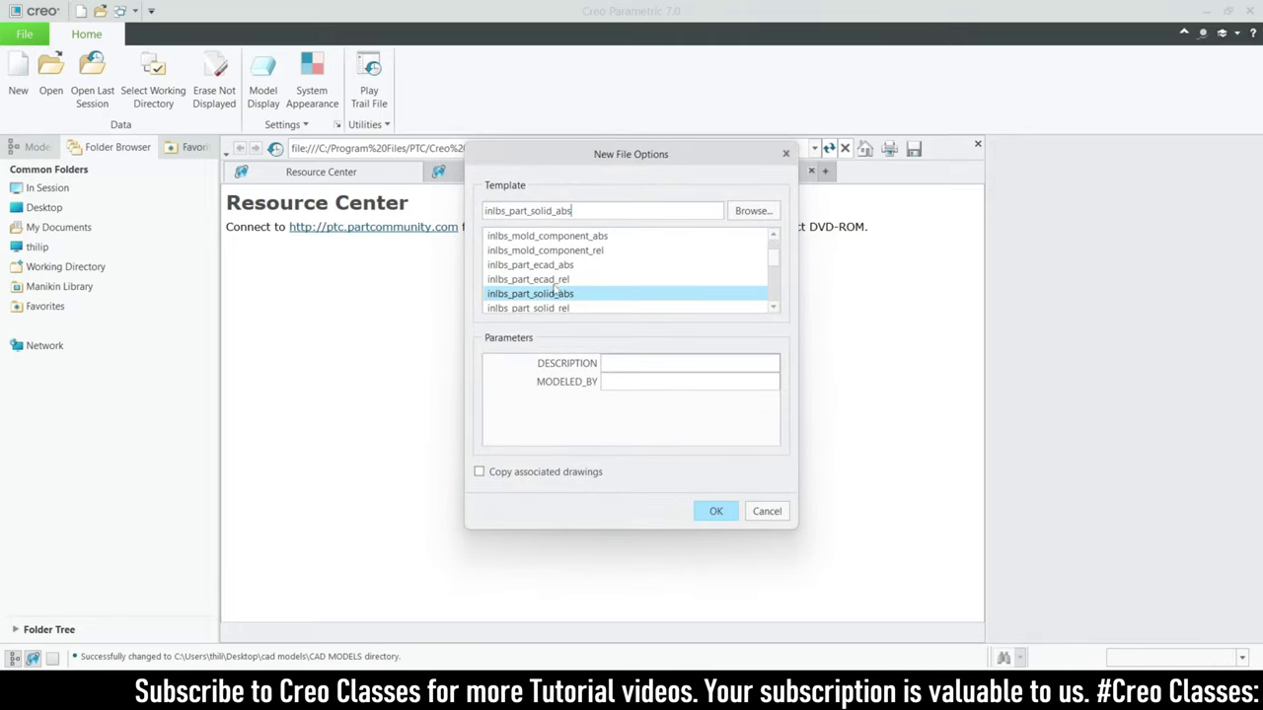
scroll(555, 291, down, 4)
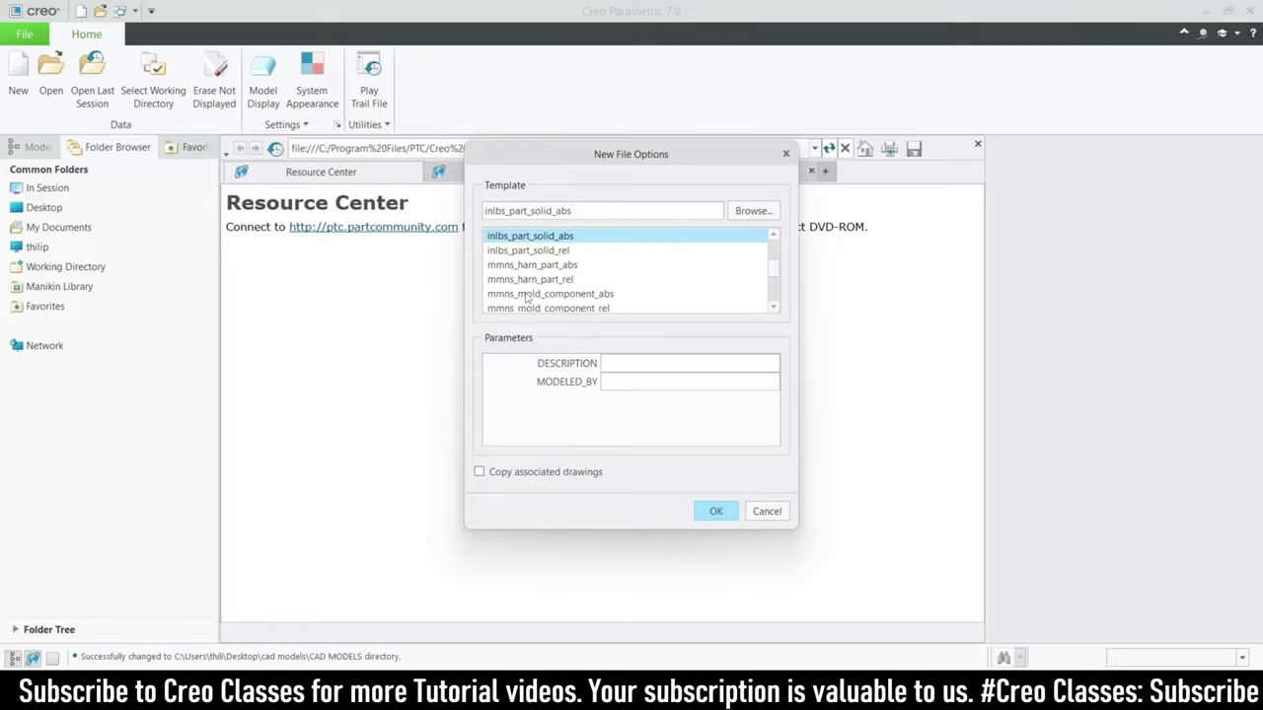
scroll(528, 296, down, 2)
double_click(544, 309)
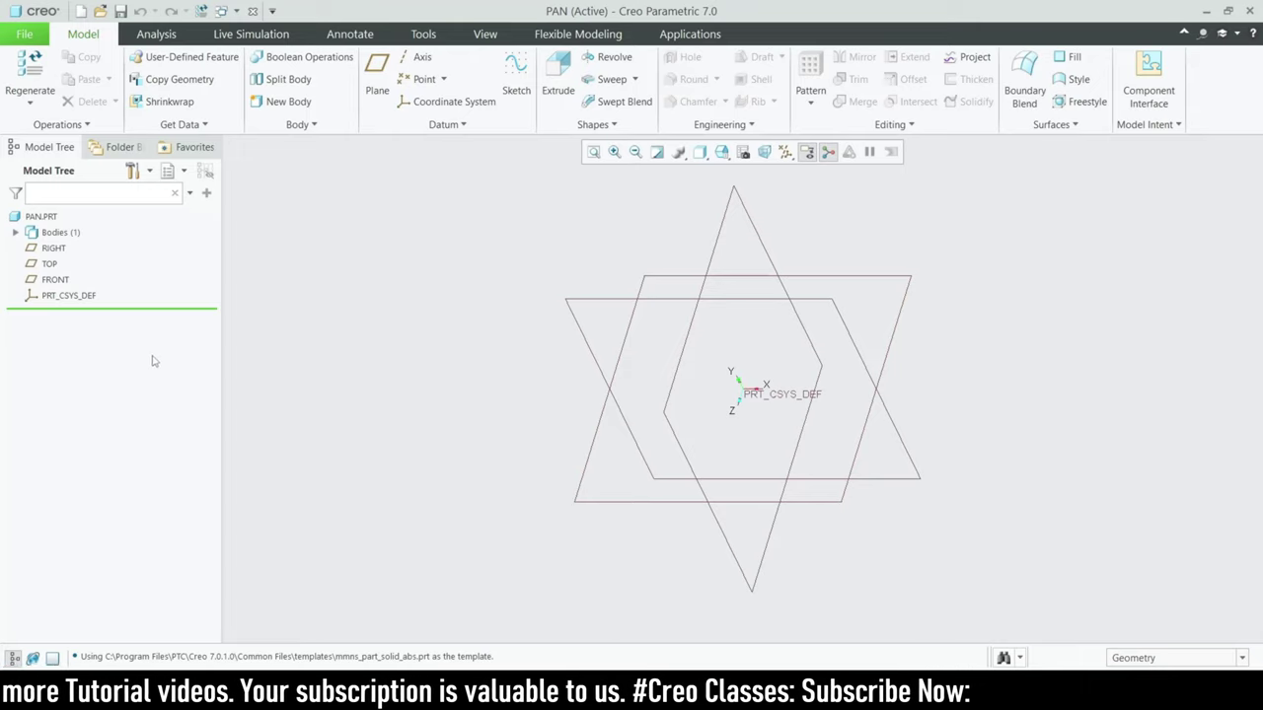
- On the FRONT plane, draw a circle at the origin, dimension it to 208, and accept the sketch
click(56, 280)
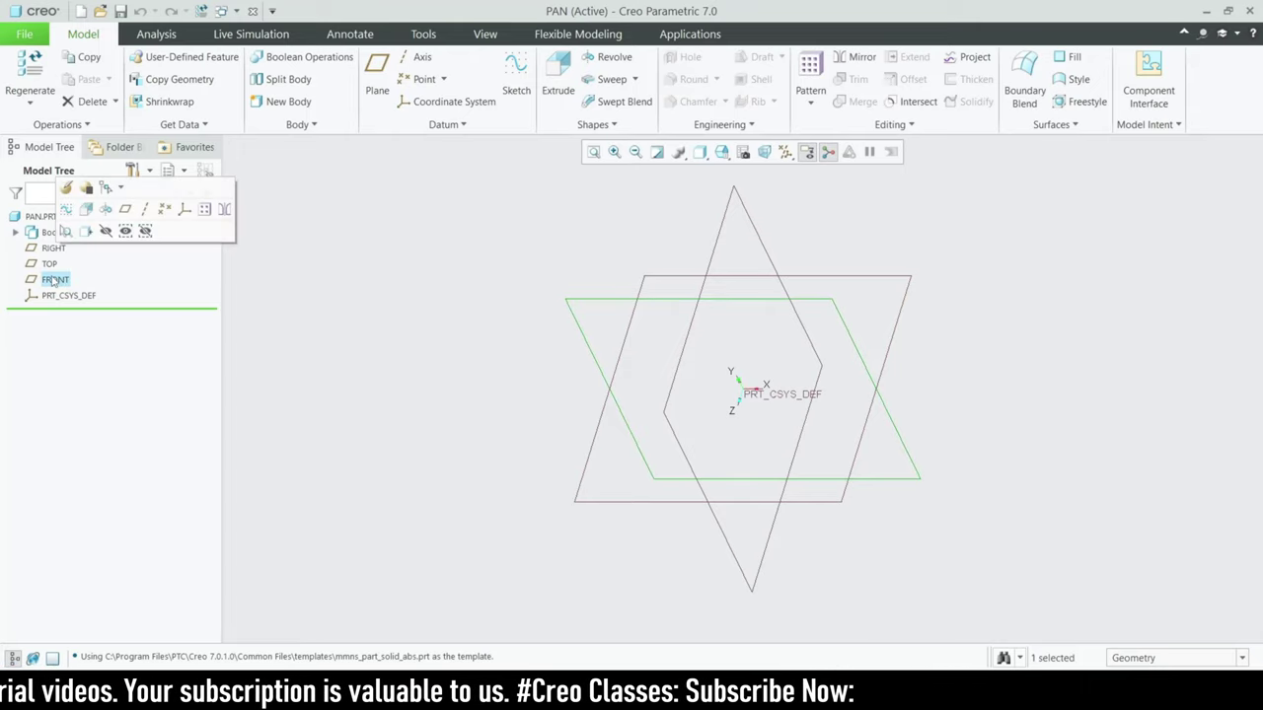
click(517, 83)
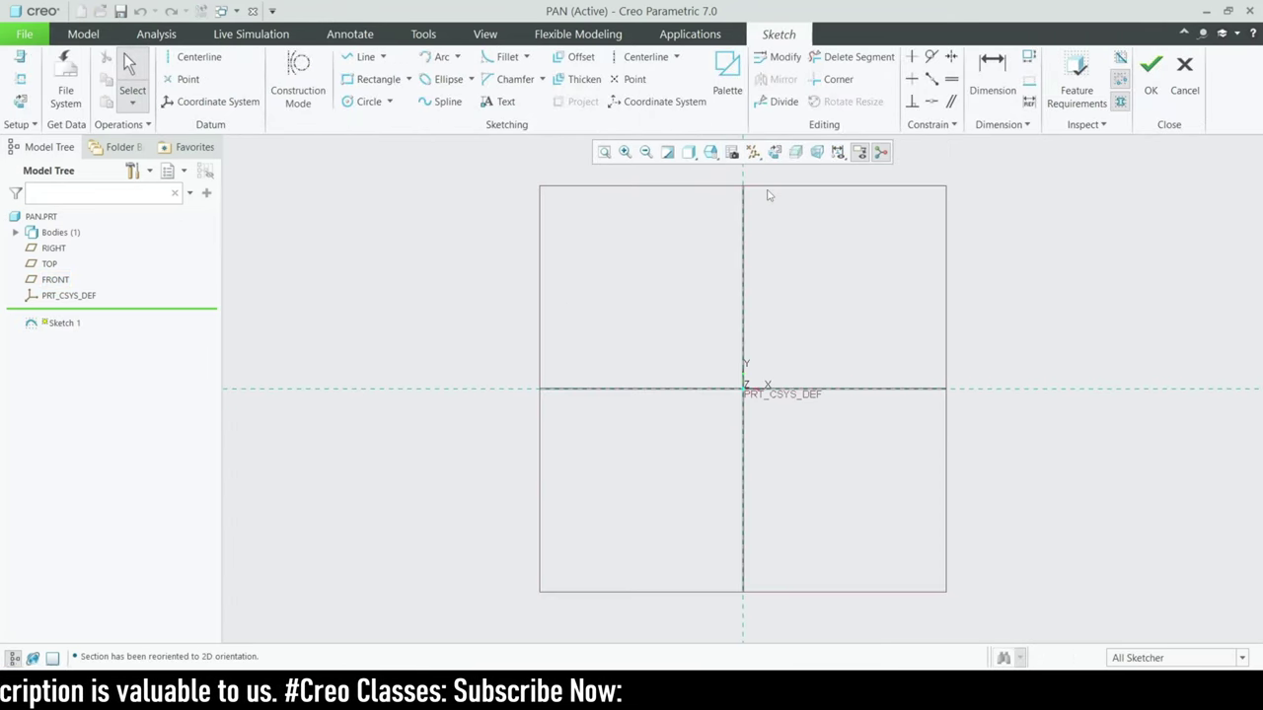
click(371, 105)
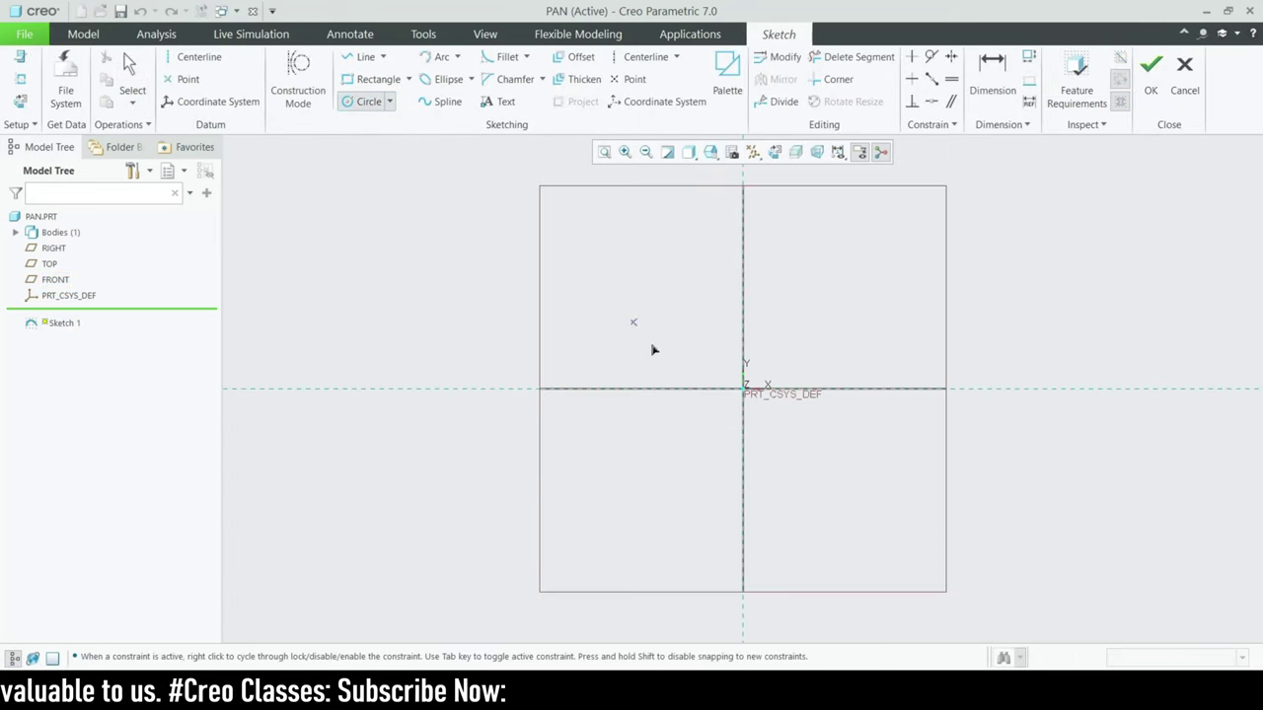
click(742, 388)
click(783, 456)
middle_click(783, 456)
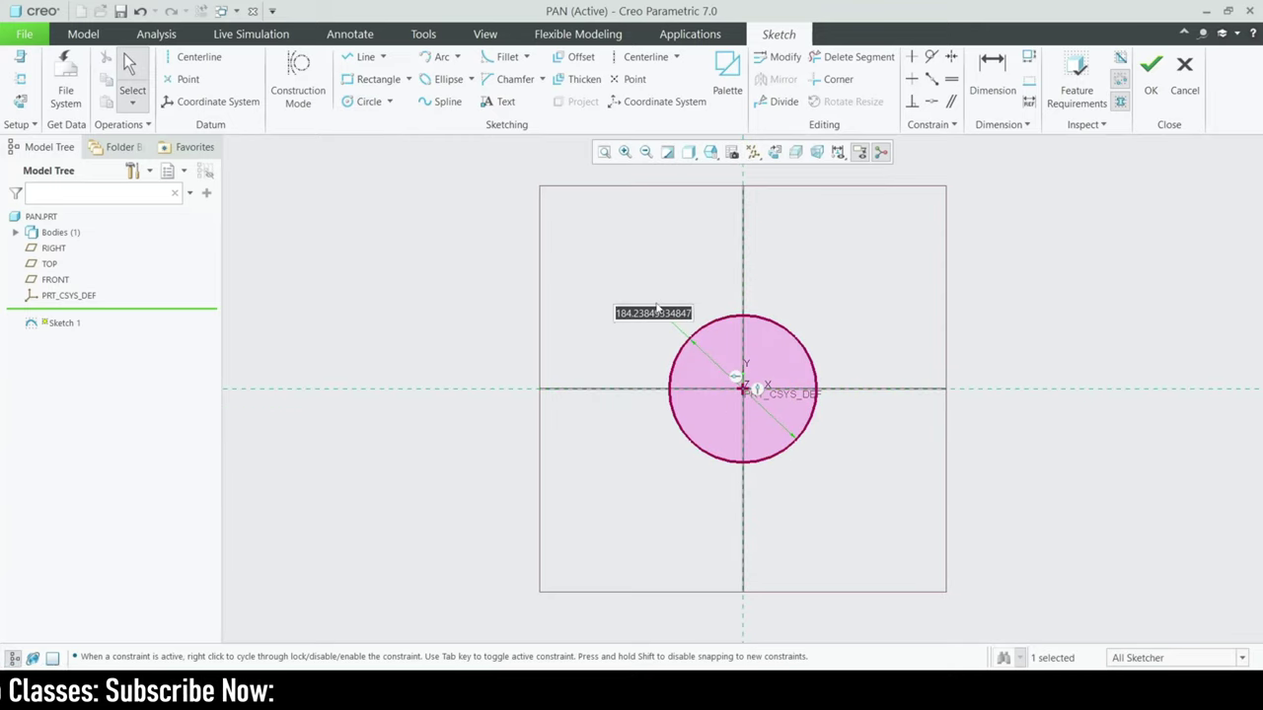
text(20)
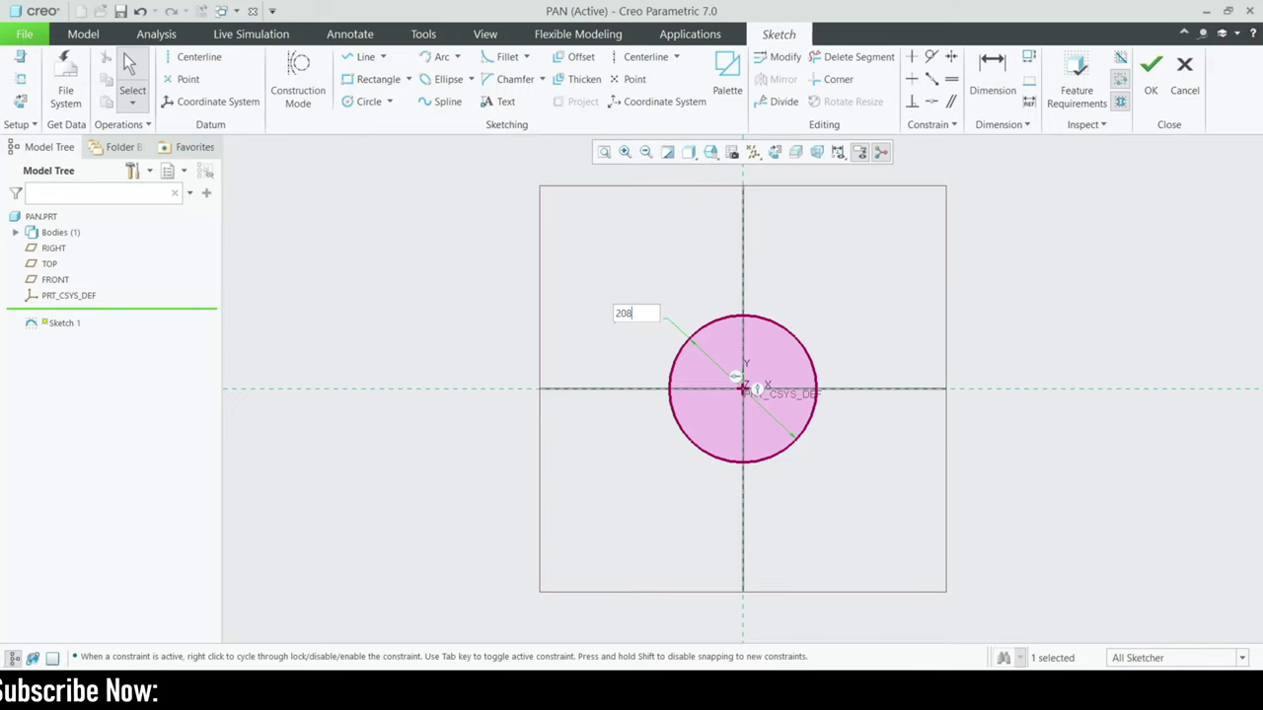
text(8)
key(Return)
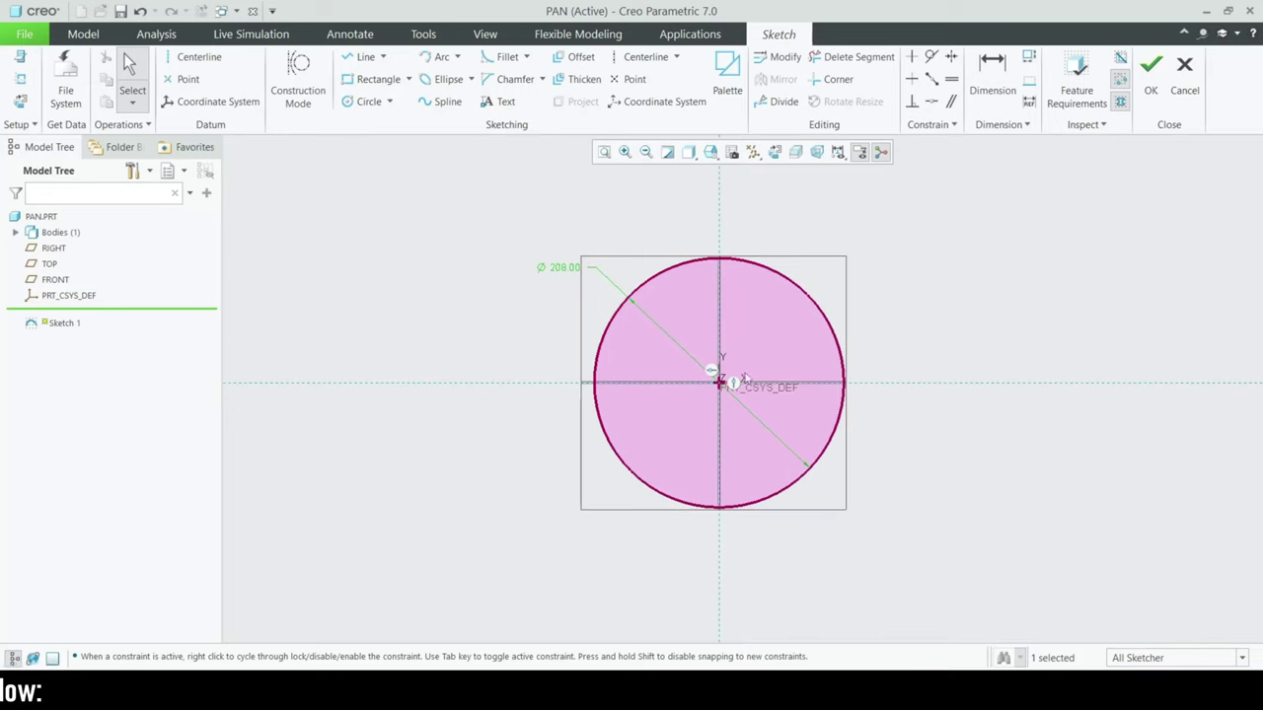
click(1151, 87)
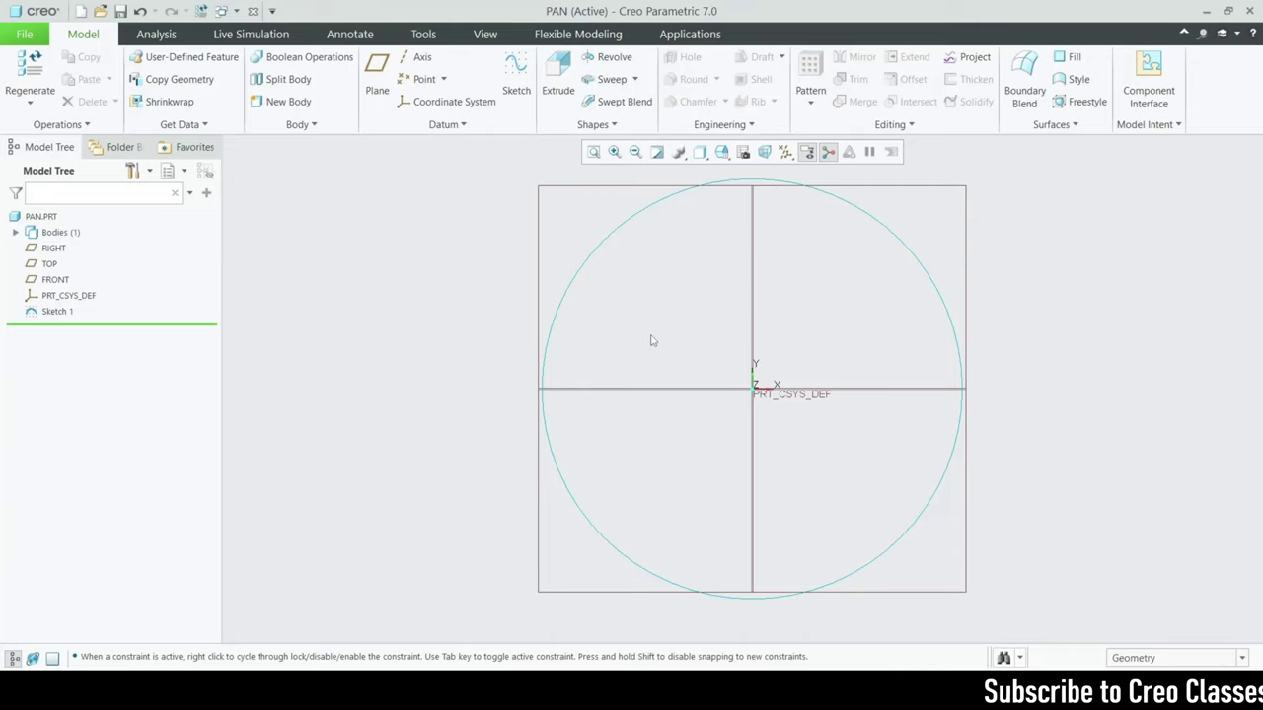
middle_drag(649, 352, 648, 319)
- Start a blend from Sketch 1 with the next section at a depth of 48
click(595, 125)
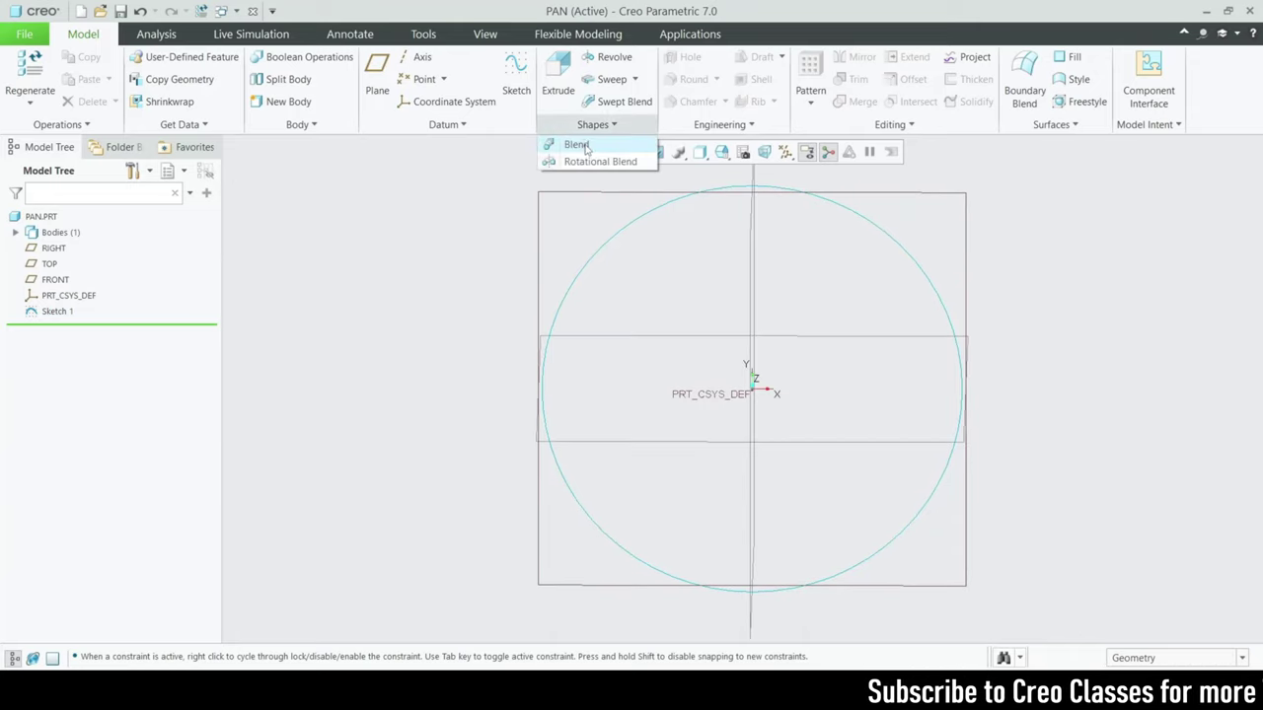
click(568, 146)
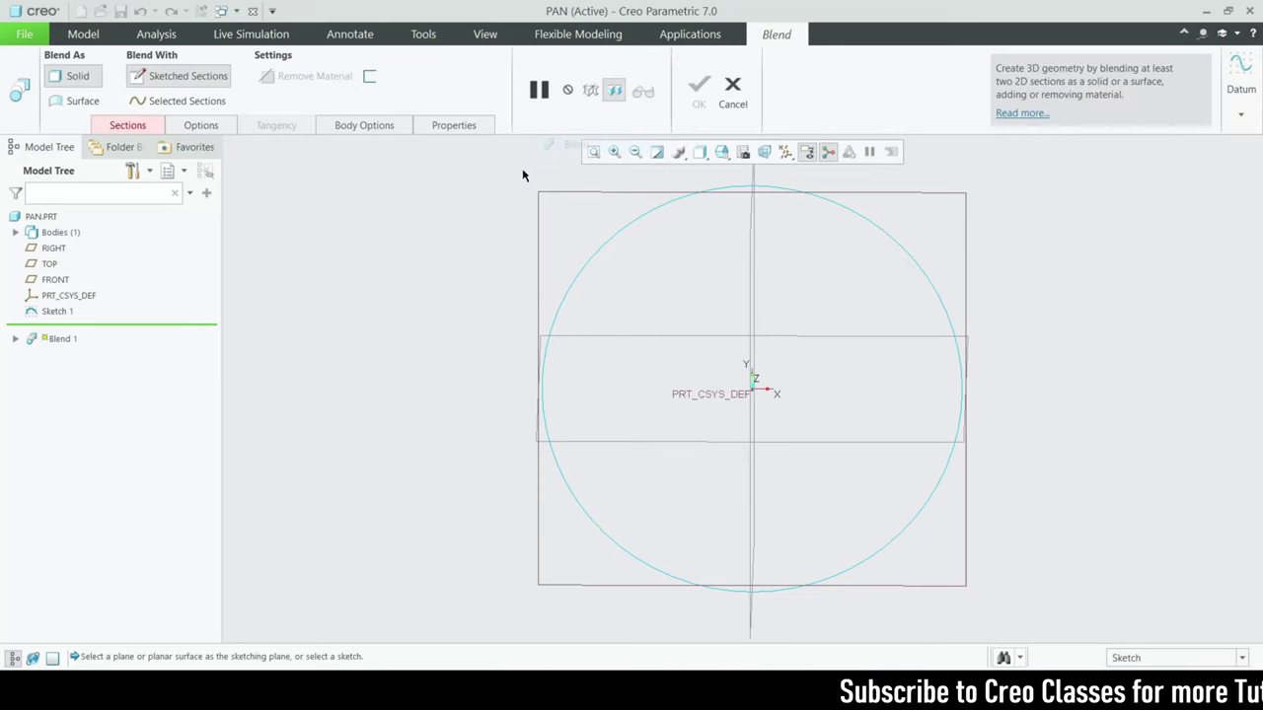
click(600, 247)
middle_drag(527, 221, 744, 229)
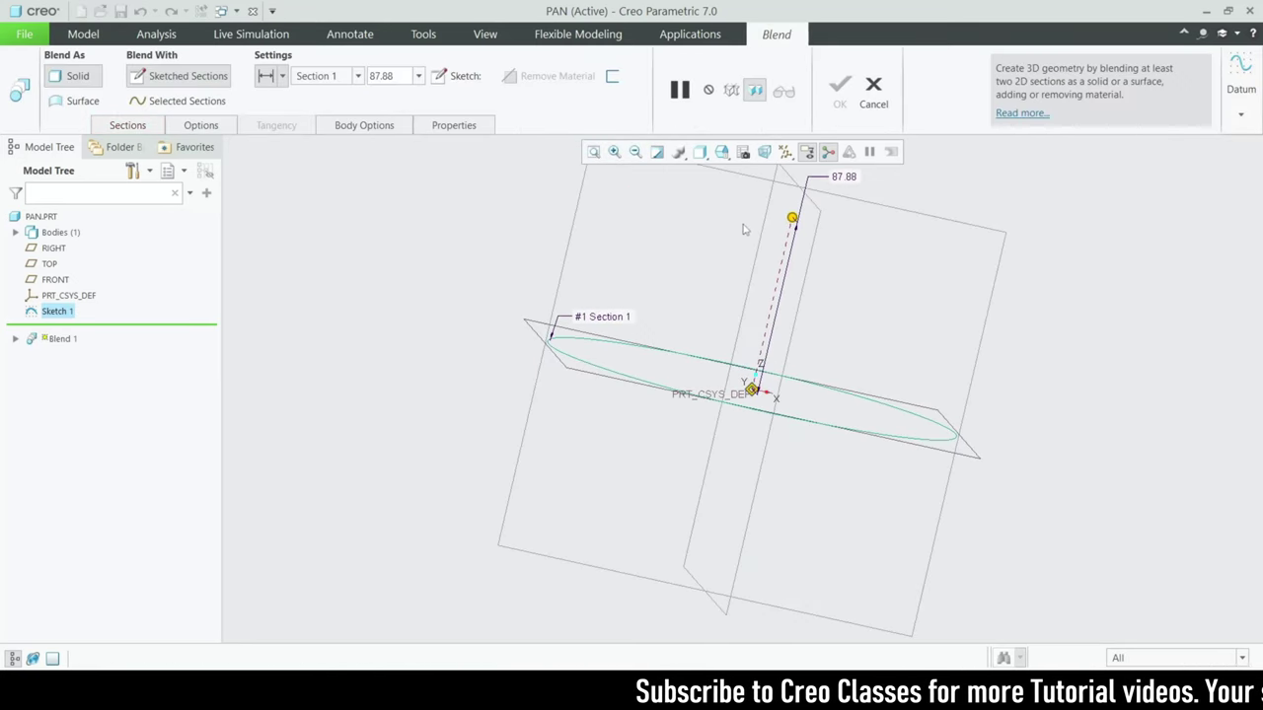
drag(792, 217, 732, 475)
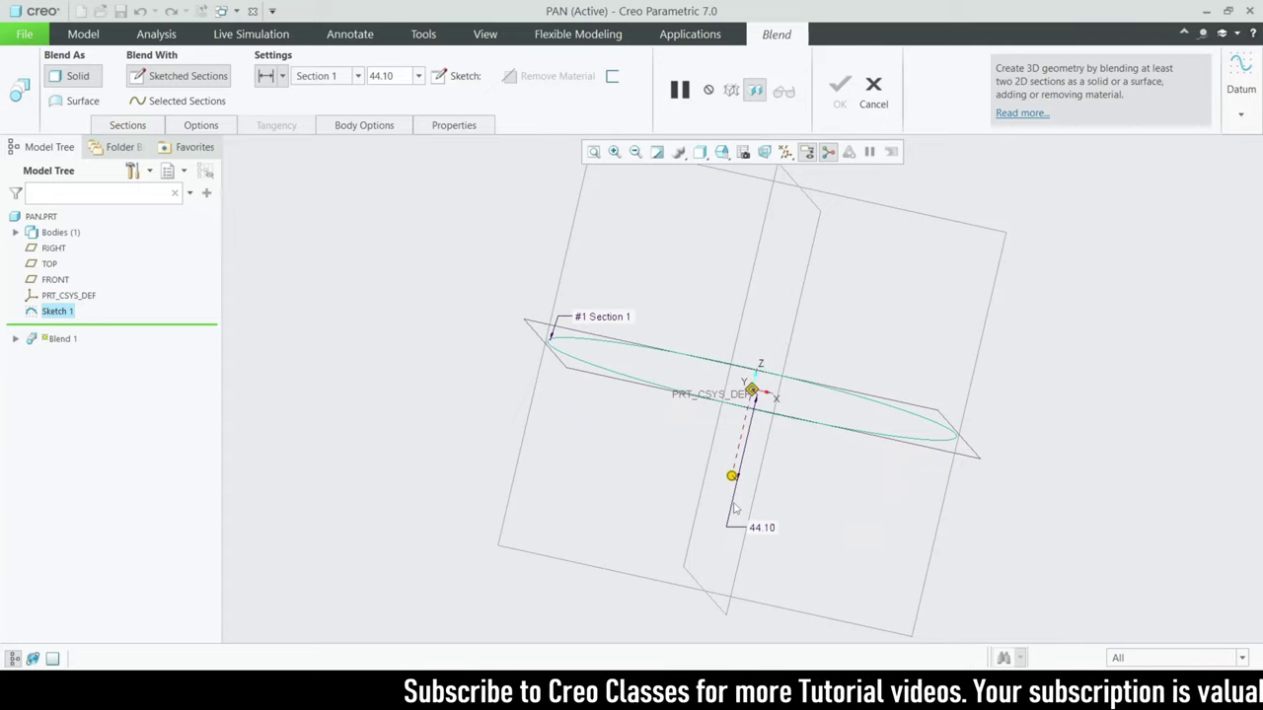
click(401, 81)
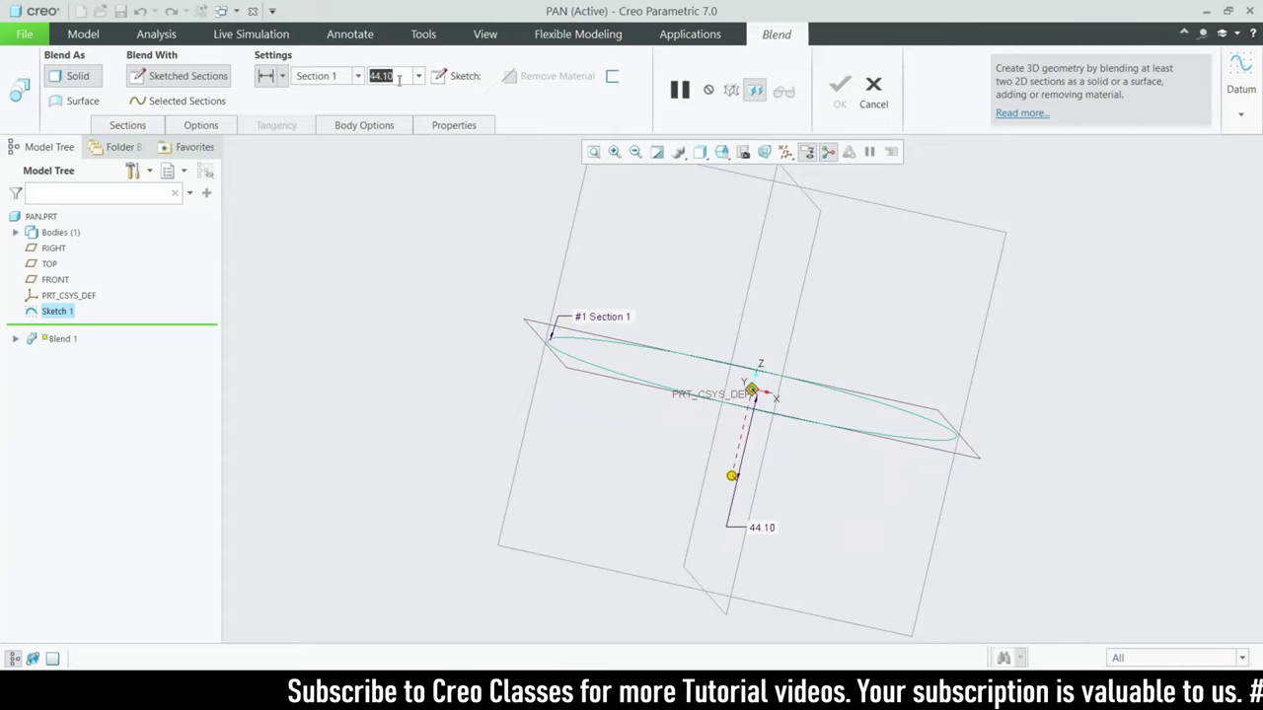
text(48)
key(Return)
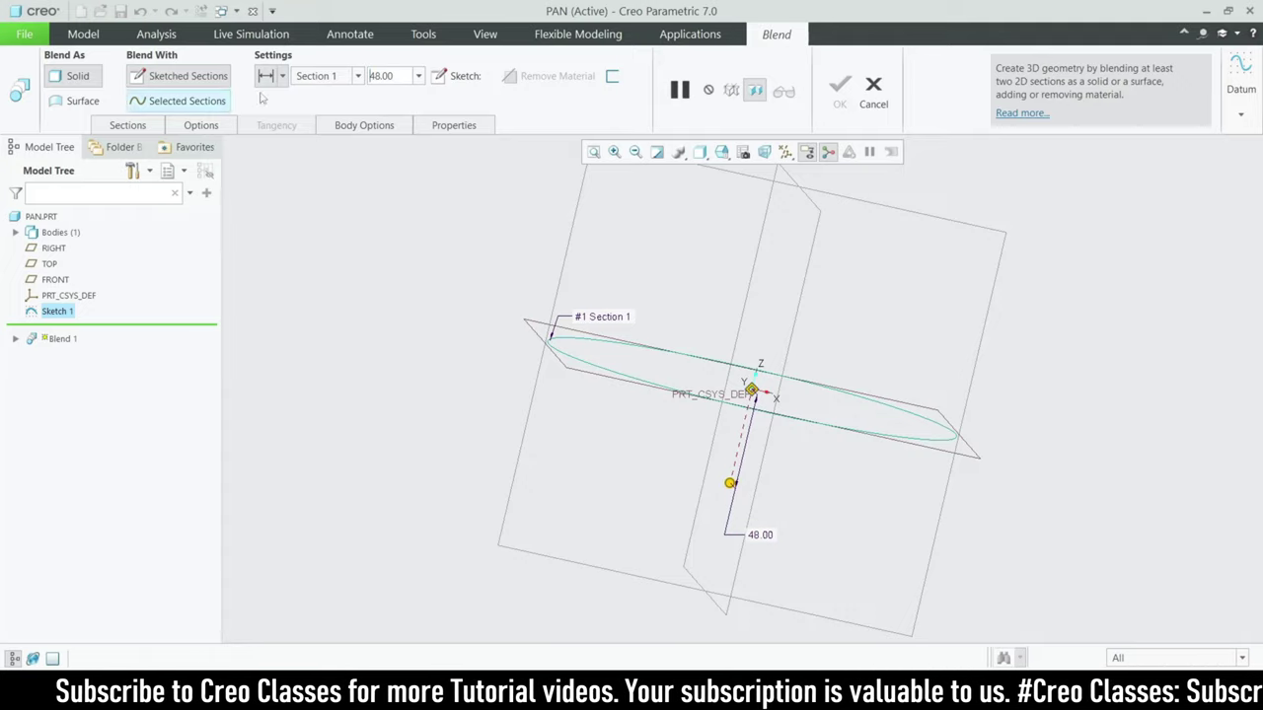
- Sketch the second blend section as a 170-diameter circle centred at the origin
click(461, 79)
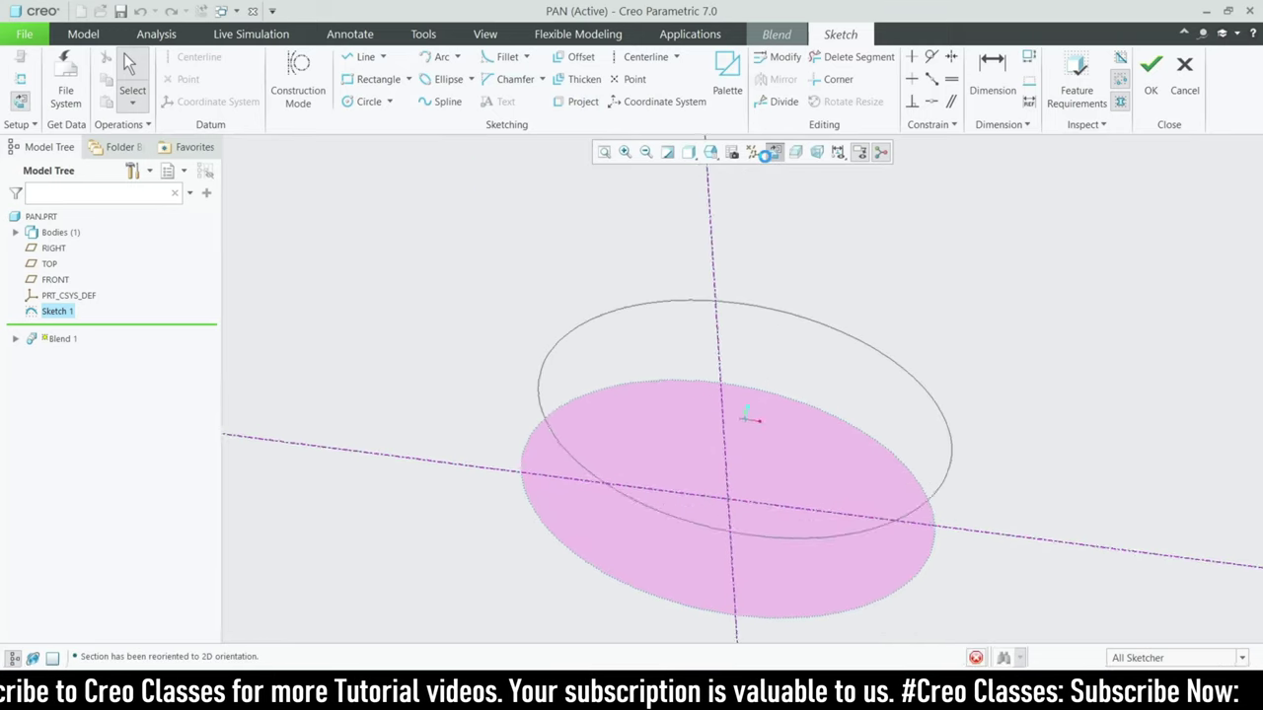
click(355, 102)
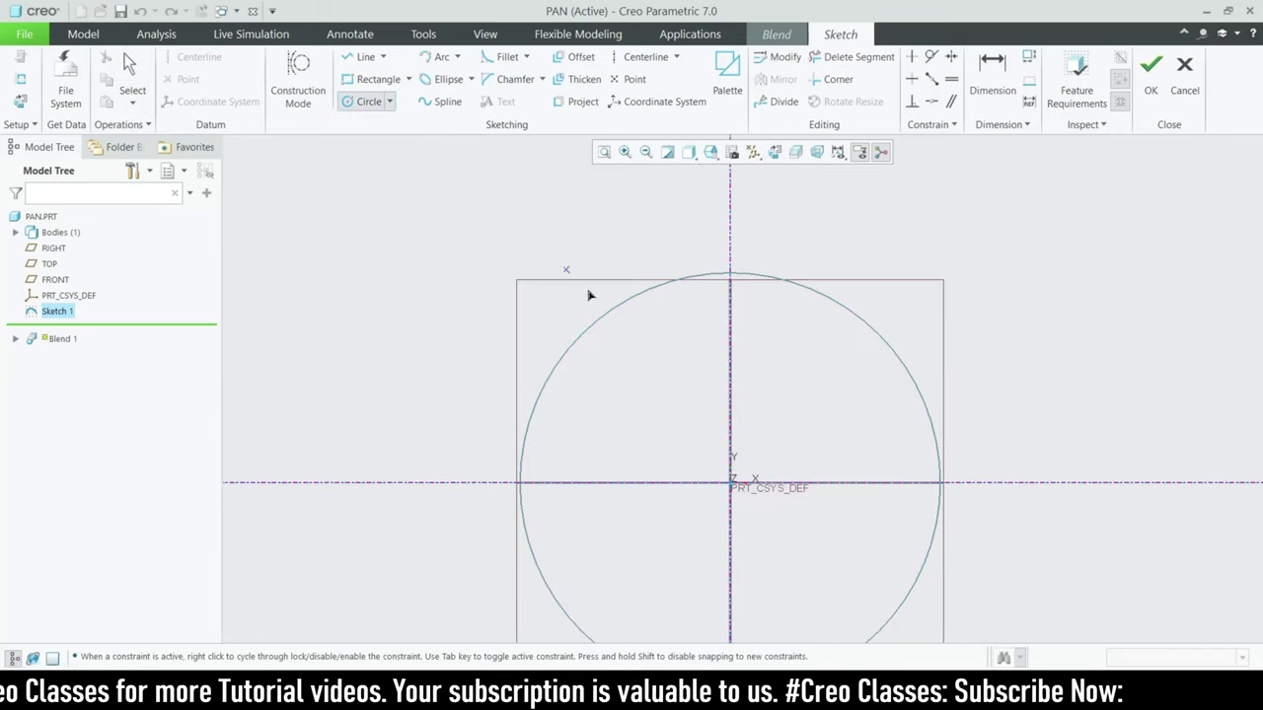
click(730, 483)
click(766, 567)
middle_click(766, 567)
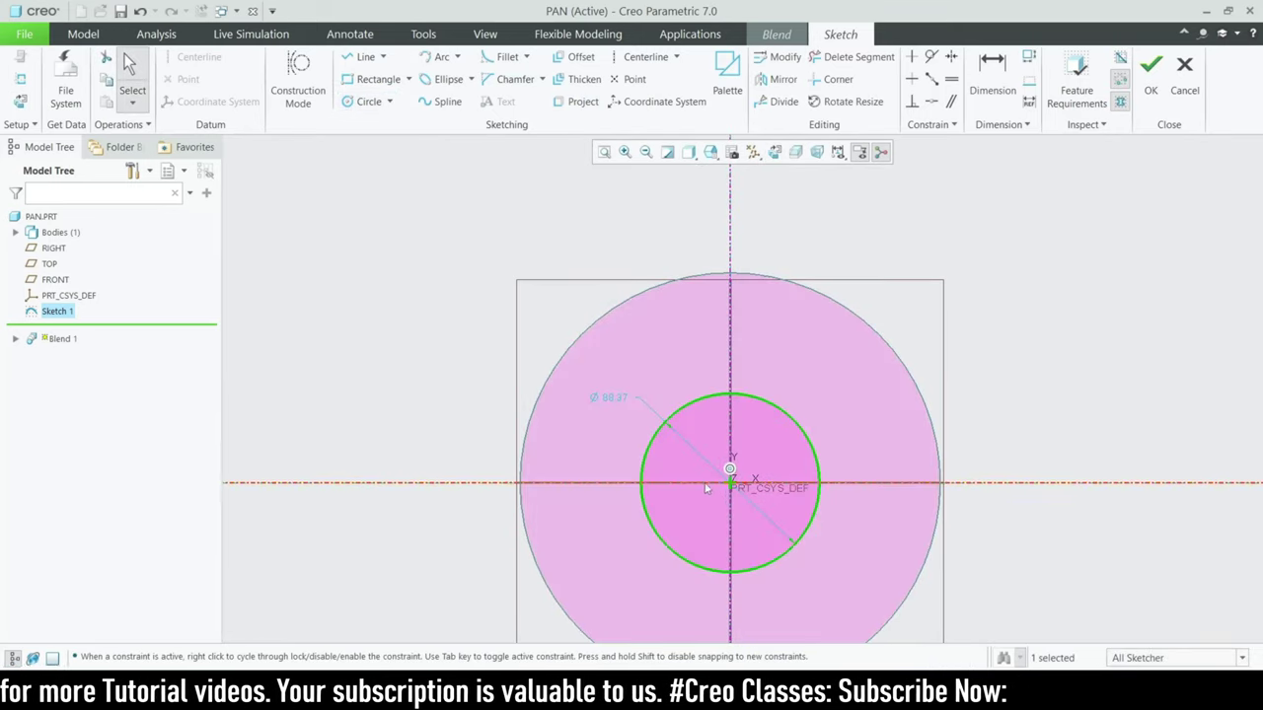
click(596, 396)
double_click(604, 399)
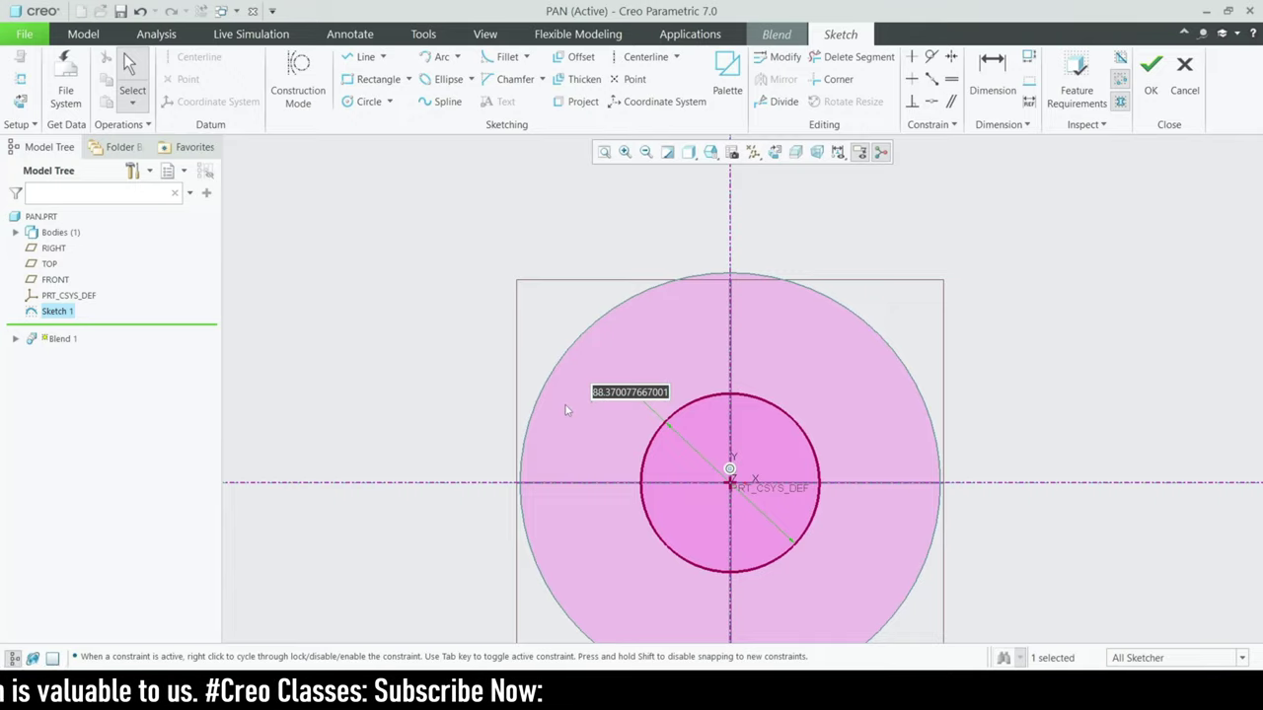
text(170)
key(Return)
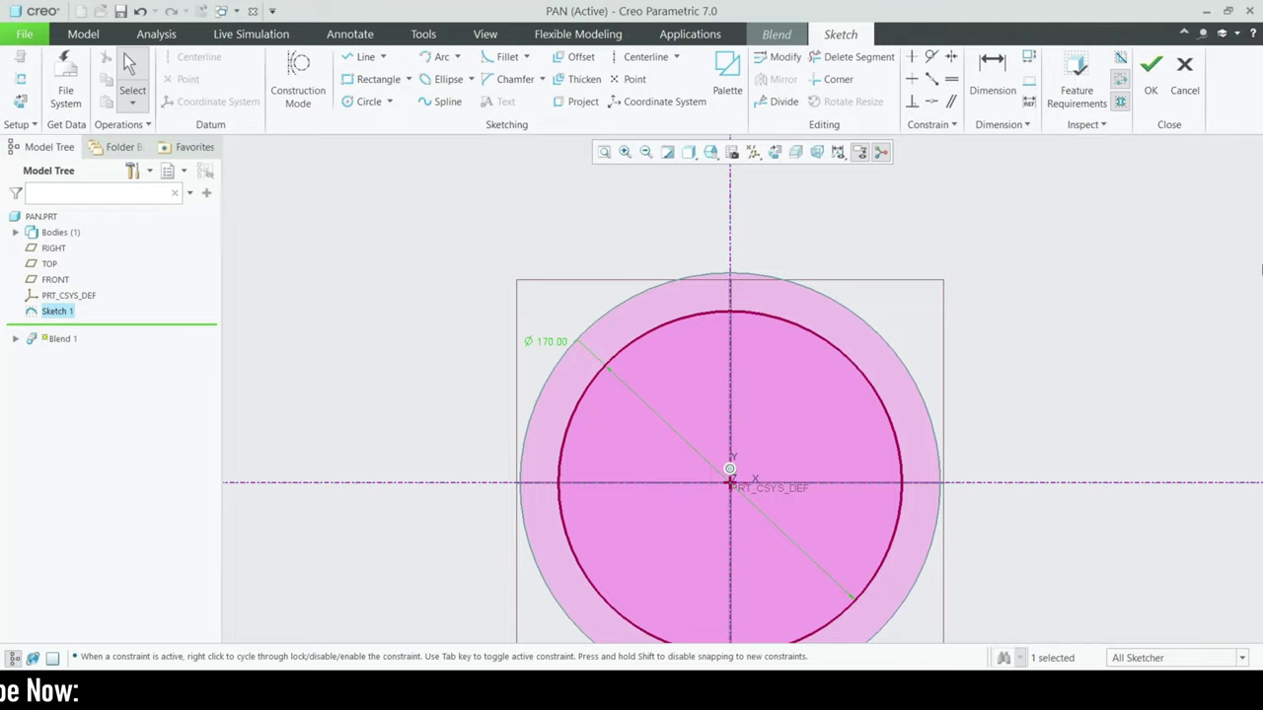
click(1151, 74)
- Review the tapered blend preview from the side and complete Blend 1
mouse_move(760, 417)
middle_down()
mouse_move(776, 333)
mouse_move(836, 325)
mouse_move(725, 542)
mouse_move(740, 395)
mouse_move(809, 483)
mouse_move(916, 535)
middle_up()
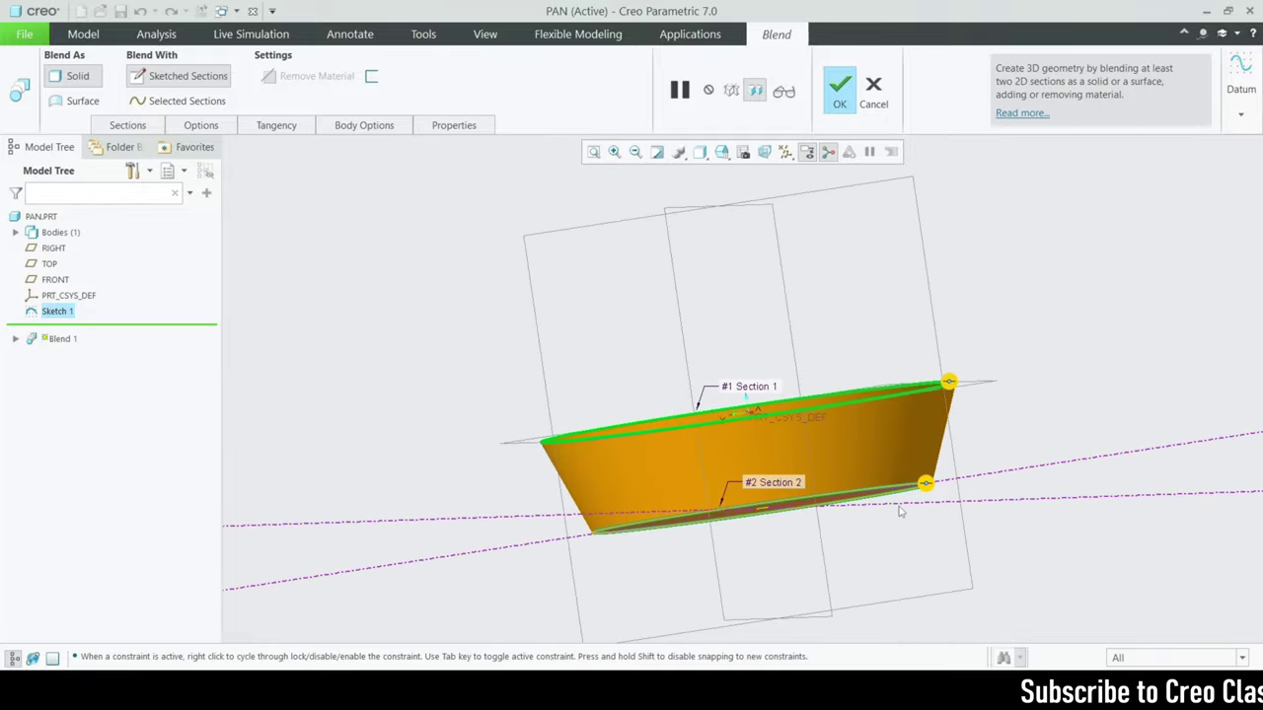
scroll(947, 482, up, 3)
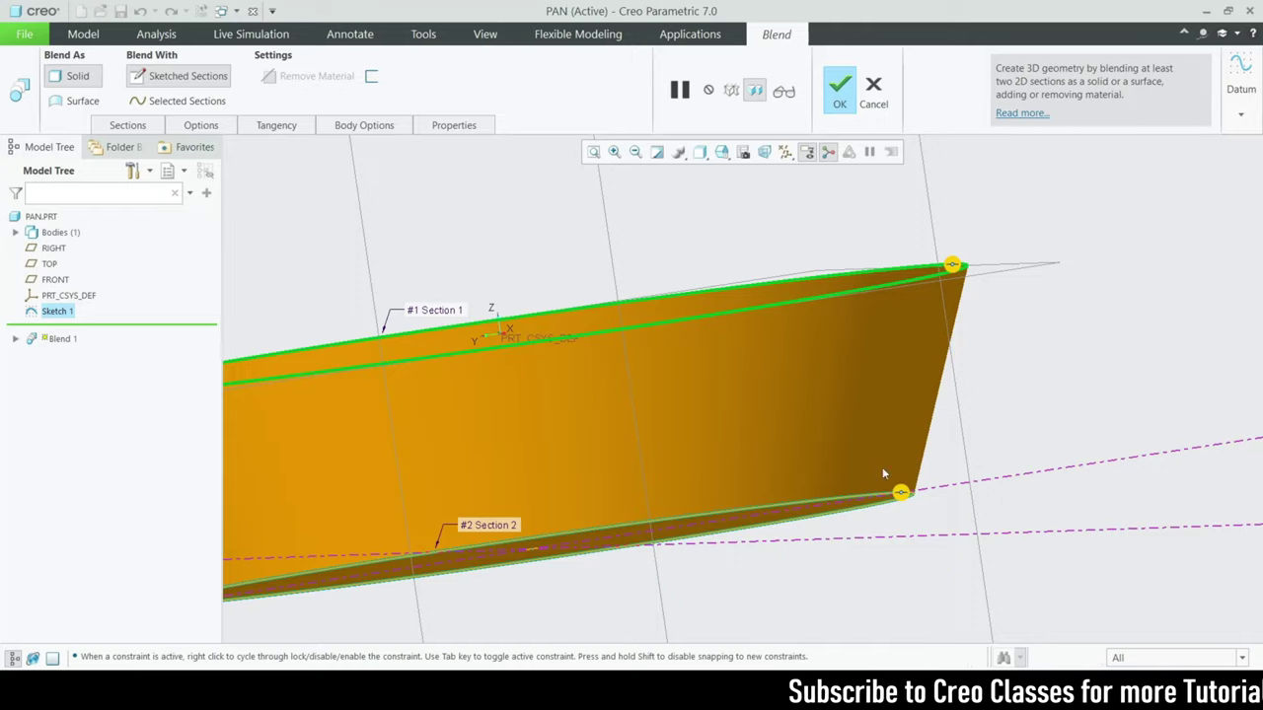
scroll(871, 476, down, 3)
middle_drag(775, 544, 787, 607)
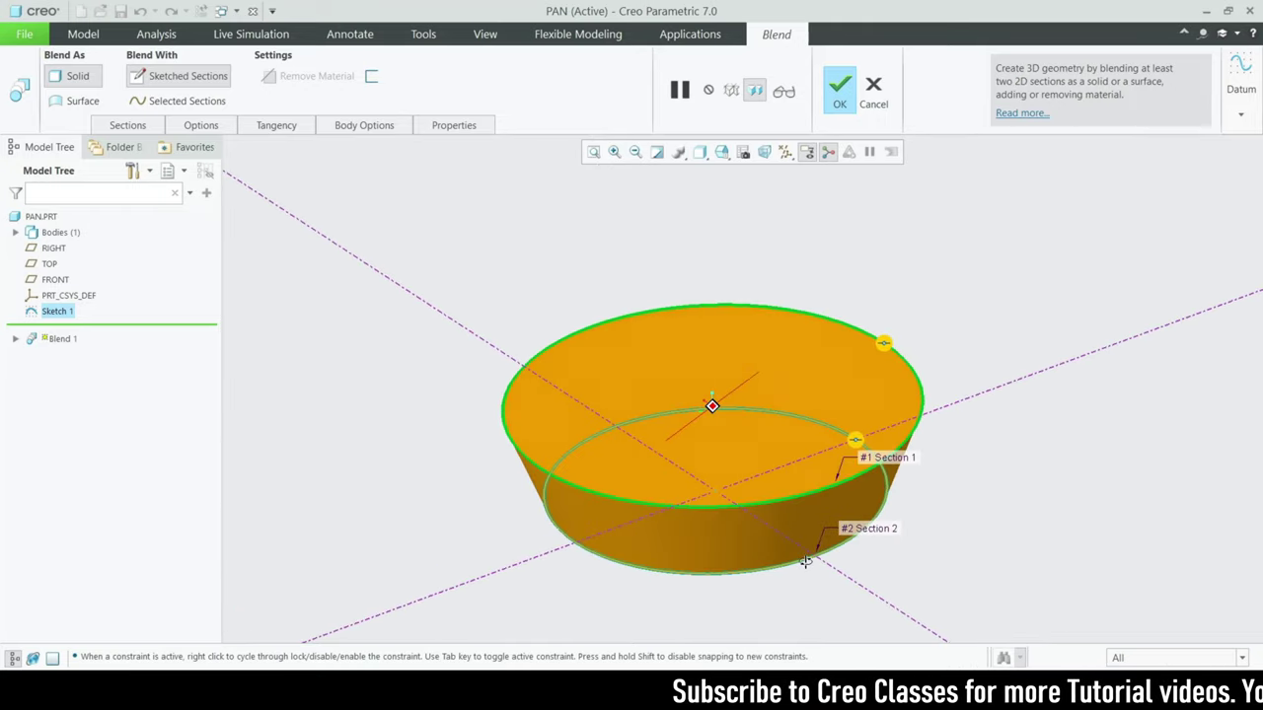
click(835, 95)
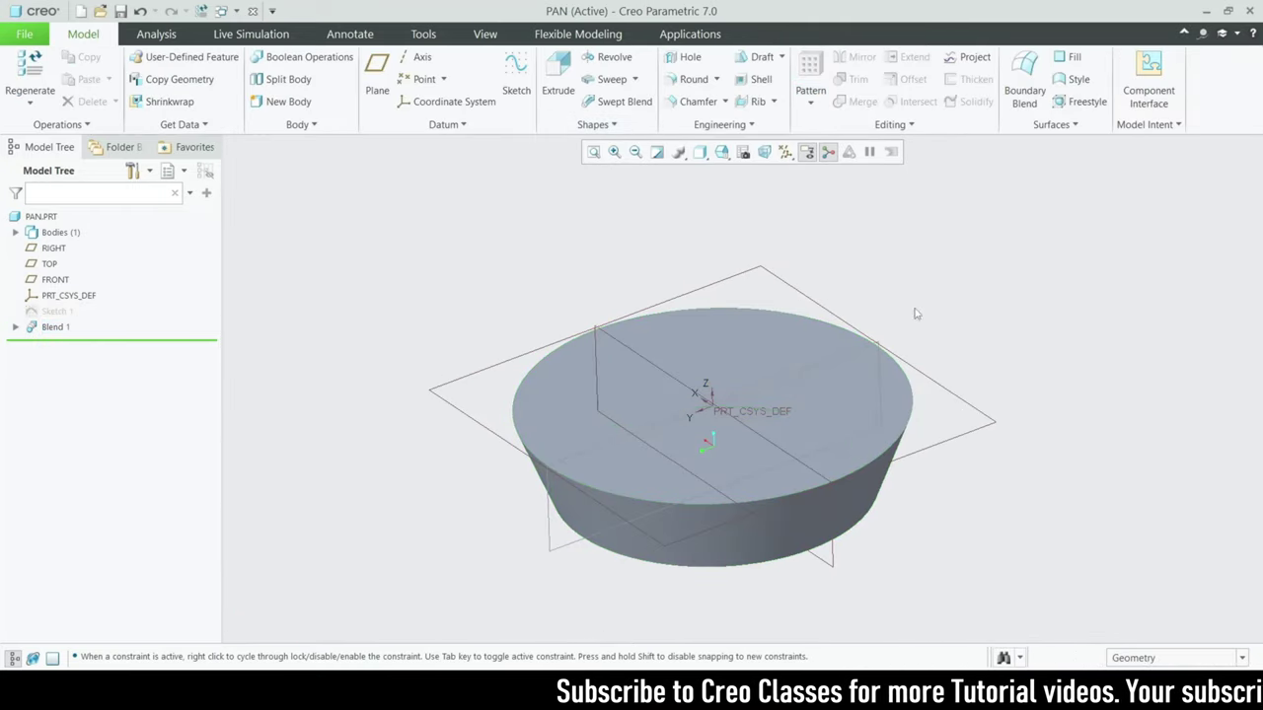
- Switch the display style to Shading With Edges
click(700, 151)
click(735, 189)
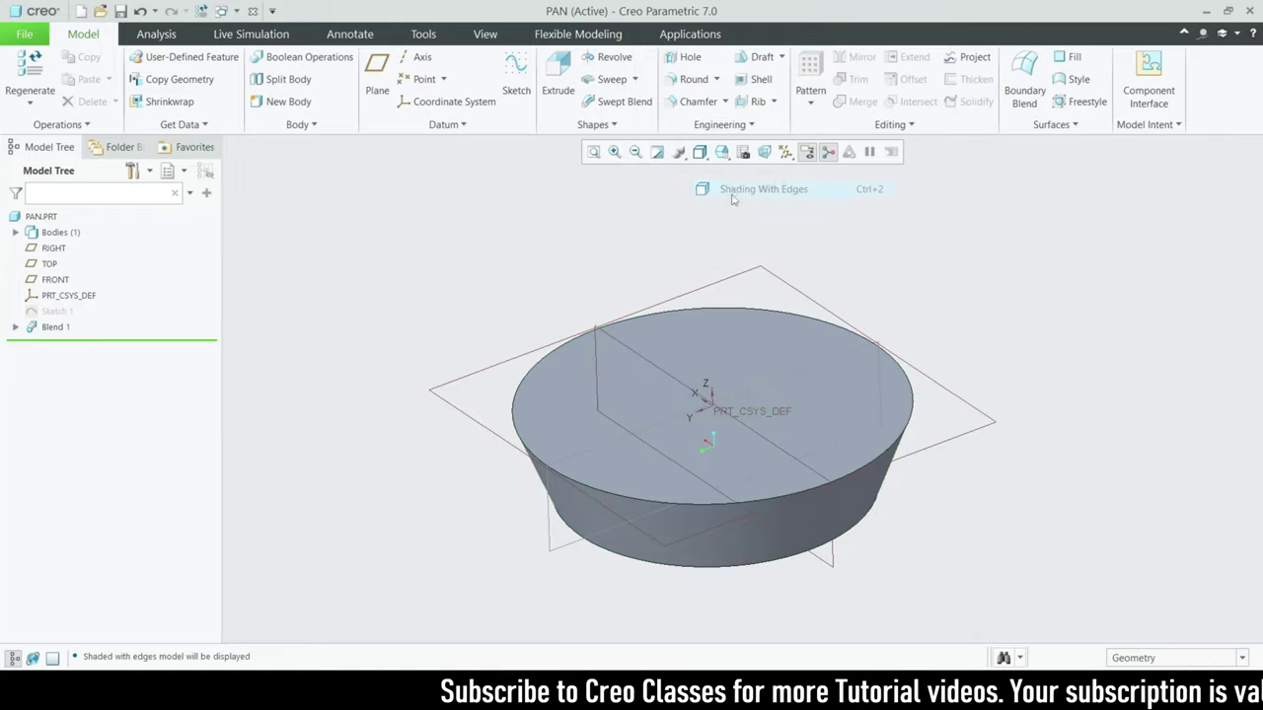
mouse_move(710, 402)
middle_down()
mouse_move(690, 468)
mouse_move(725, 424)
middle_up()
- Round the pan's bottom edge with a radius of 18
click(691, 79)
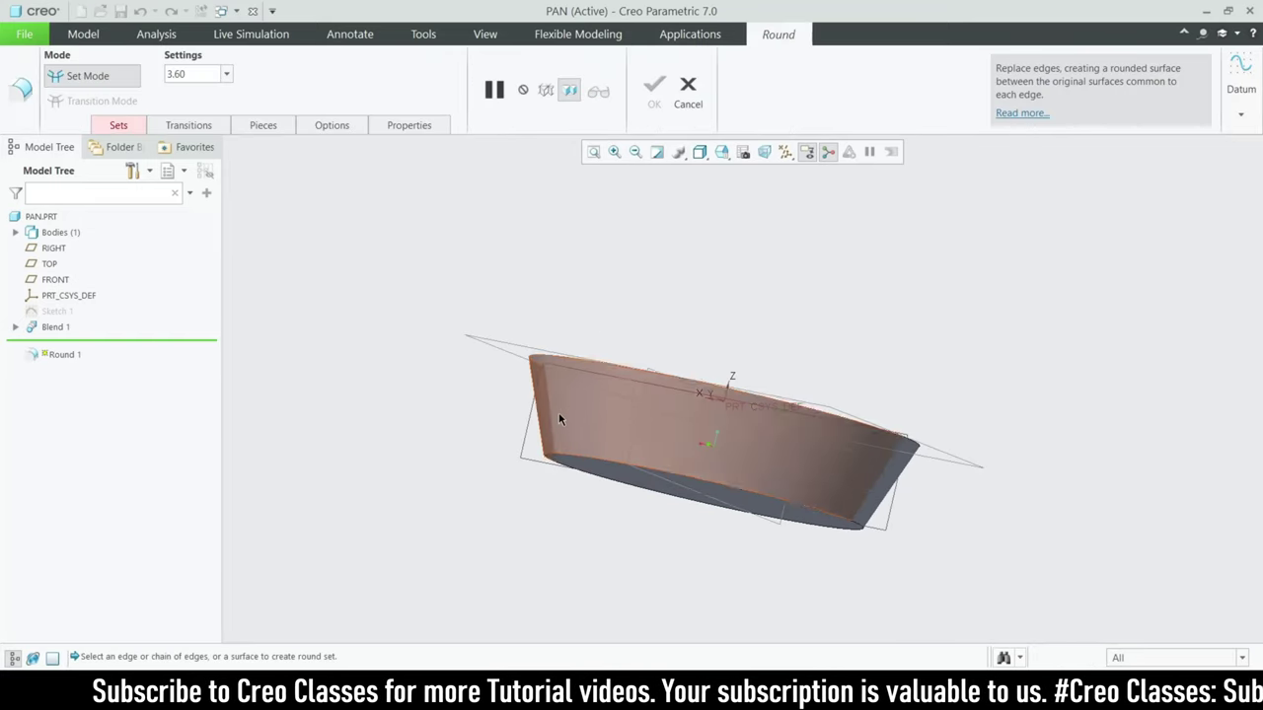
click(566, 477)
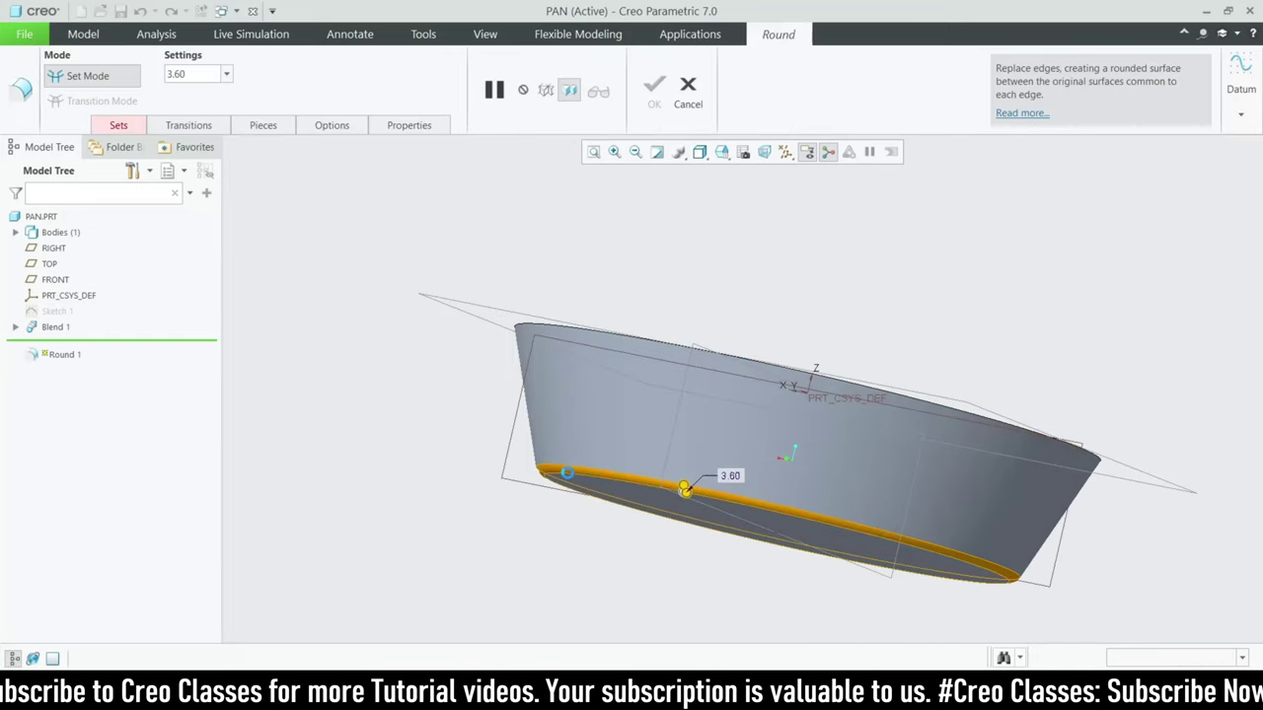
click(205, 71)
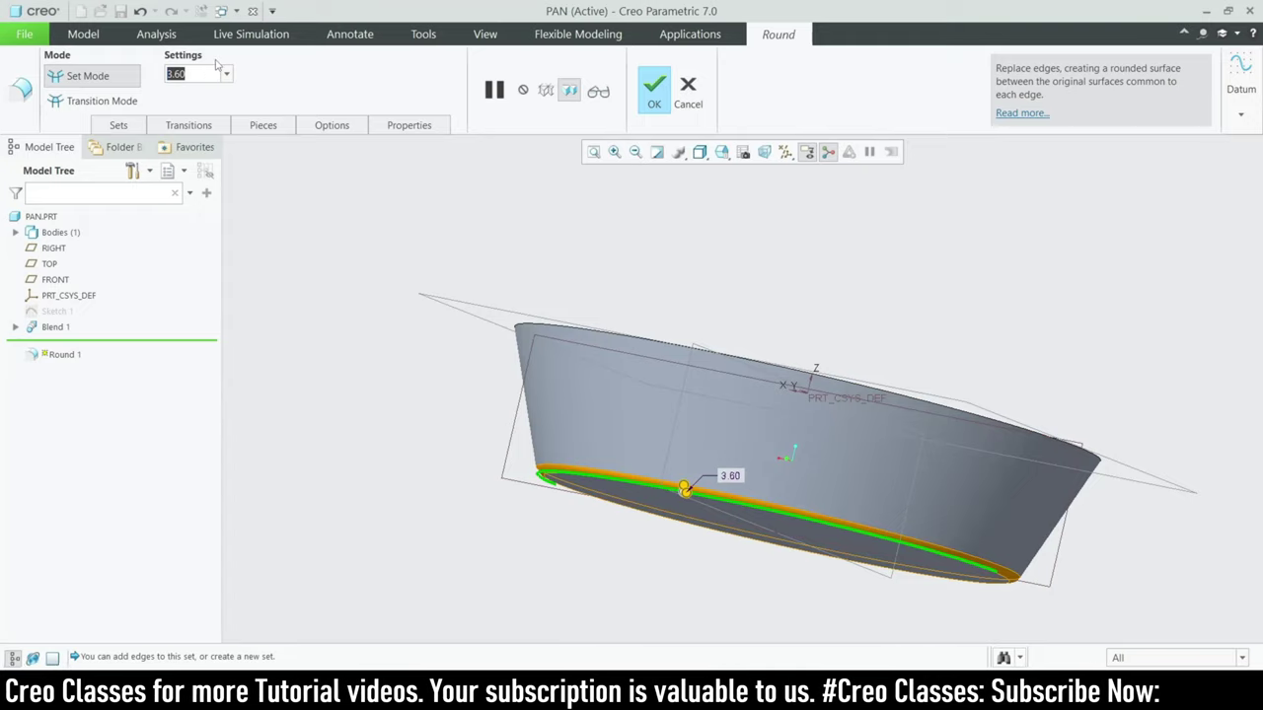
text(18)
key(Return)
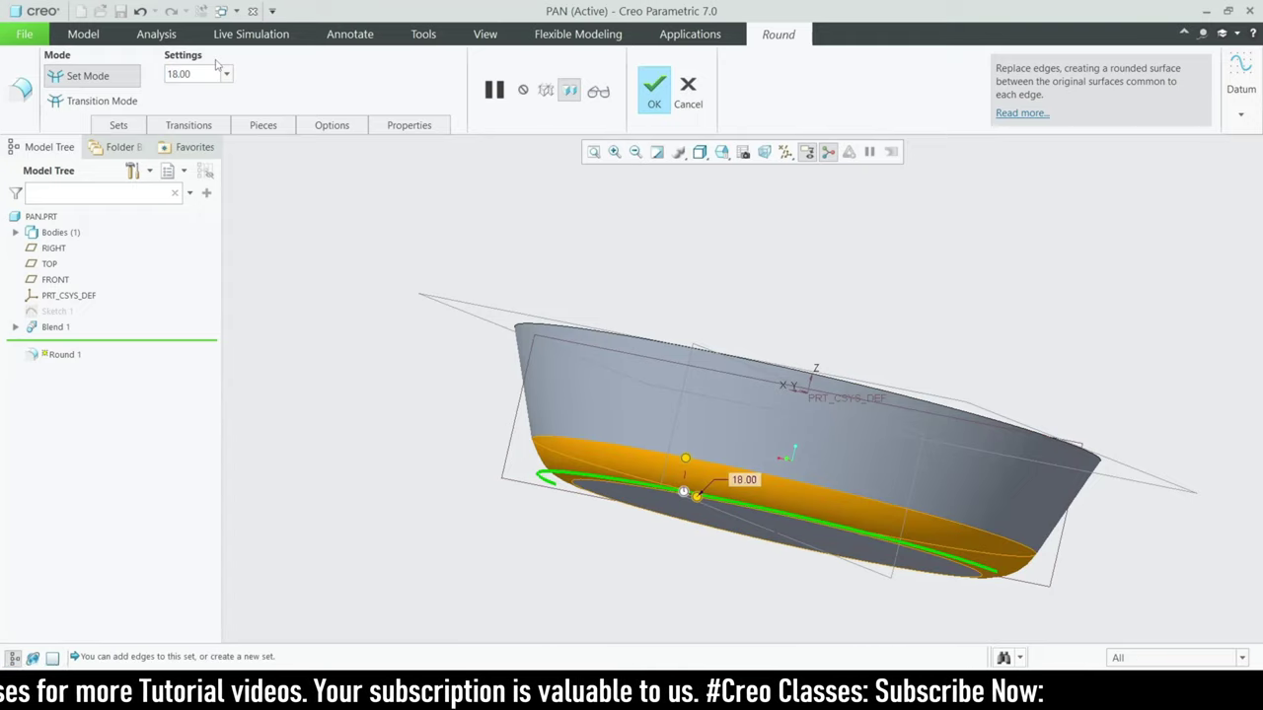
click(651, 97)
middle_drag(733, 271, 722, 342)
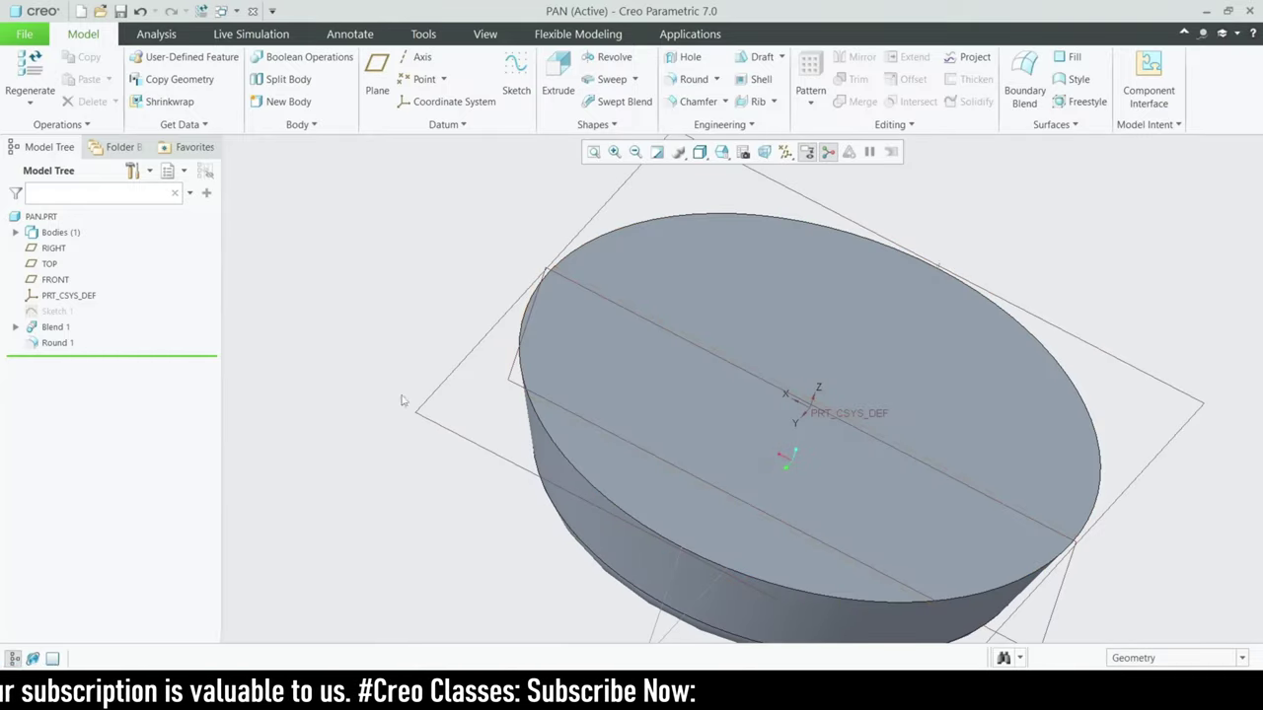
- Shell the pan with 4.00-thick walls, removing the top face to leave it open
scroll(590, 400, up, 2)
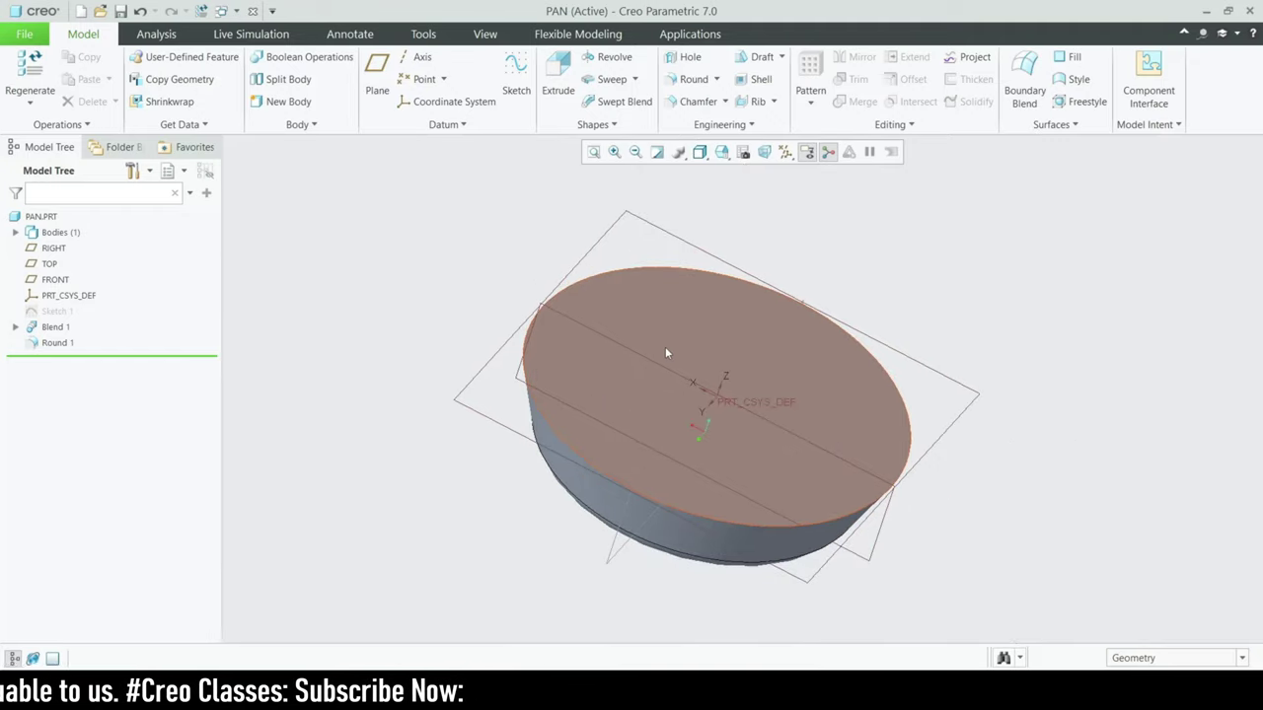
scroll(665, 353, down, 2)
click(752, 79)
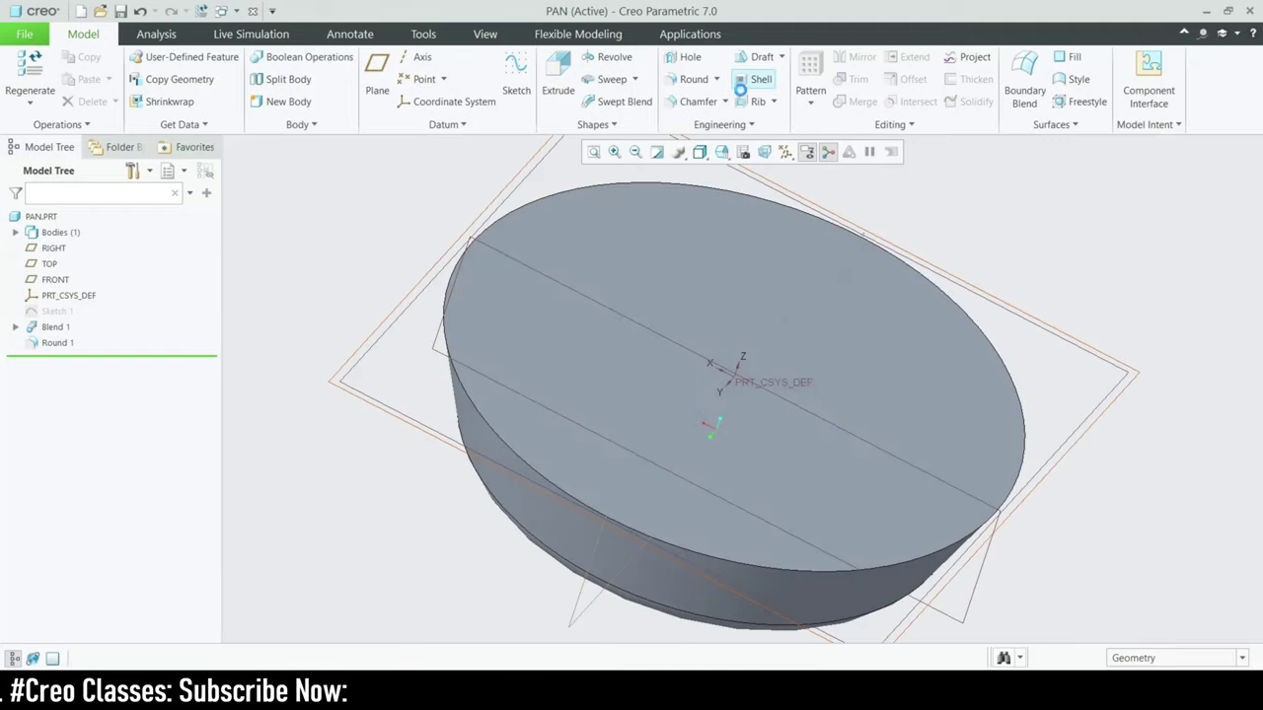
click(719, 286)
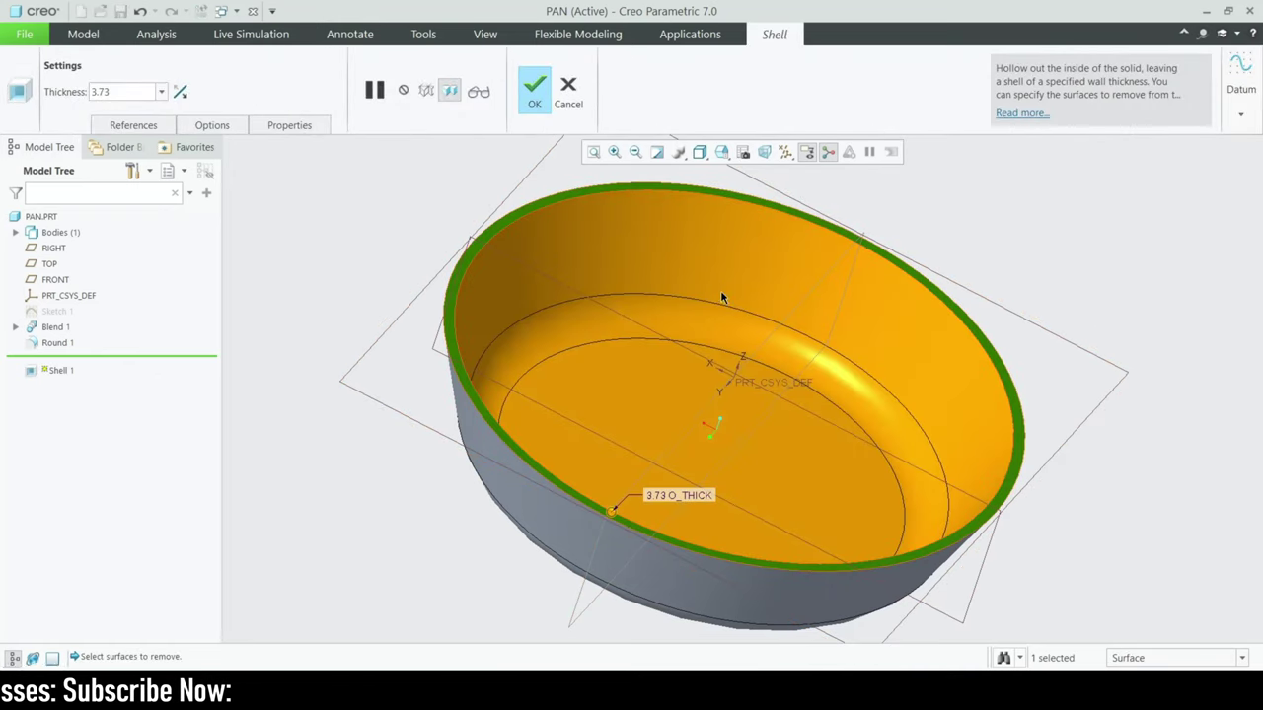
double_click(131, 89)
text(4)
key(Return)
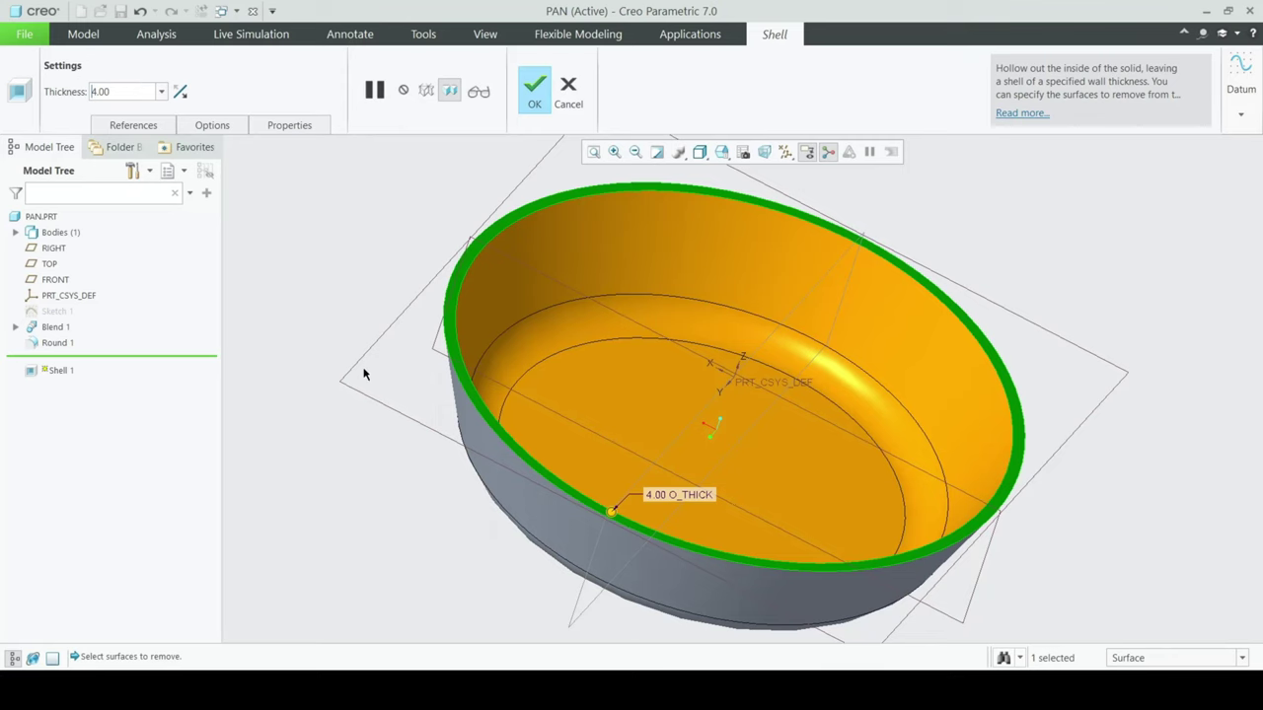
scroll(434, 394, up, 3)
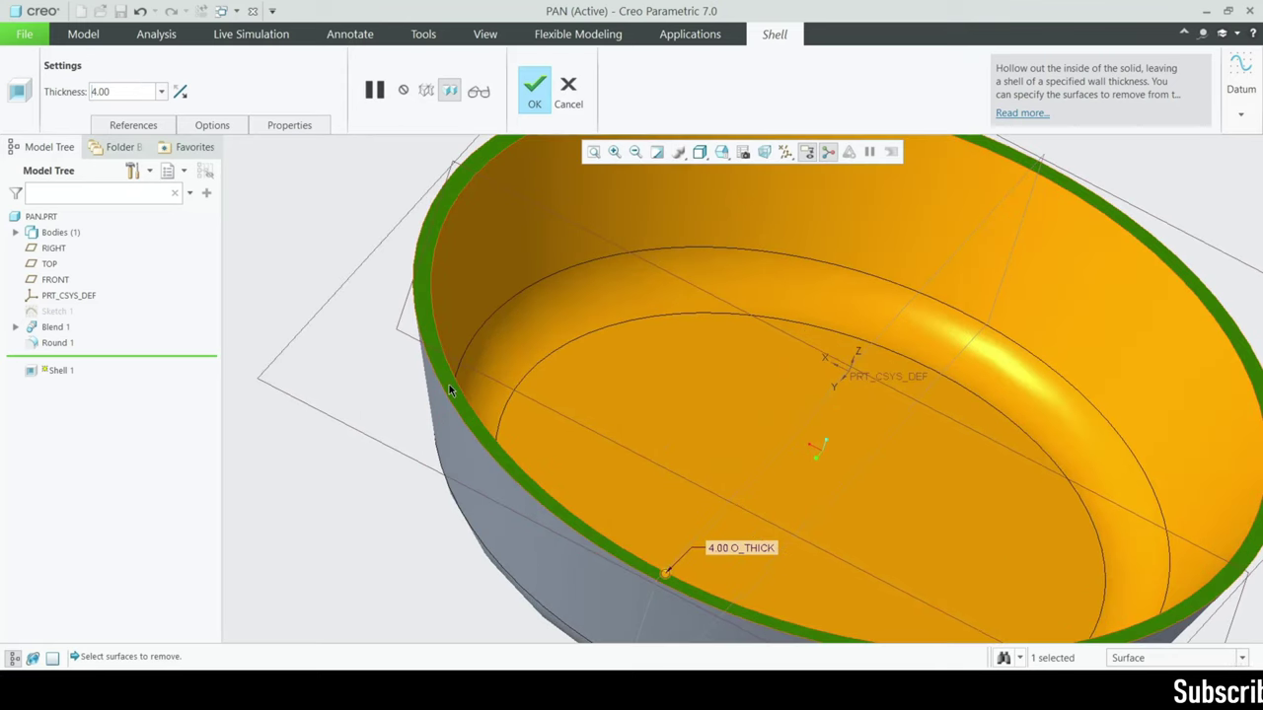
scroll(552, 370, down, 3)
middle_drag(516, 359, 622, 365)
middle_drag(645, 465, 651, 512)
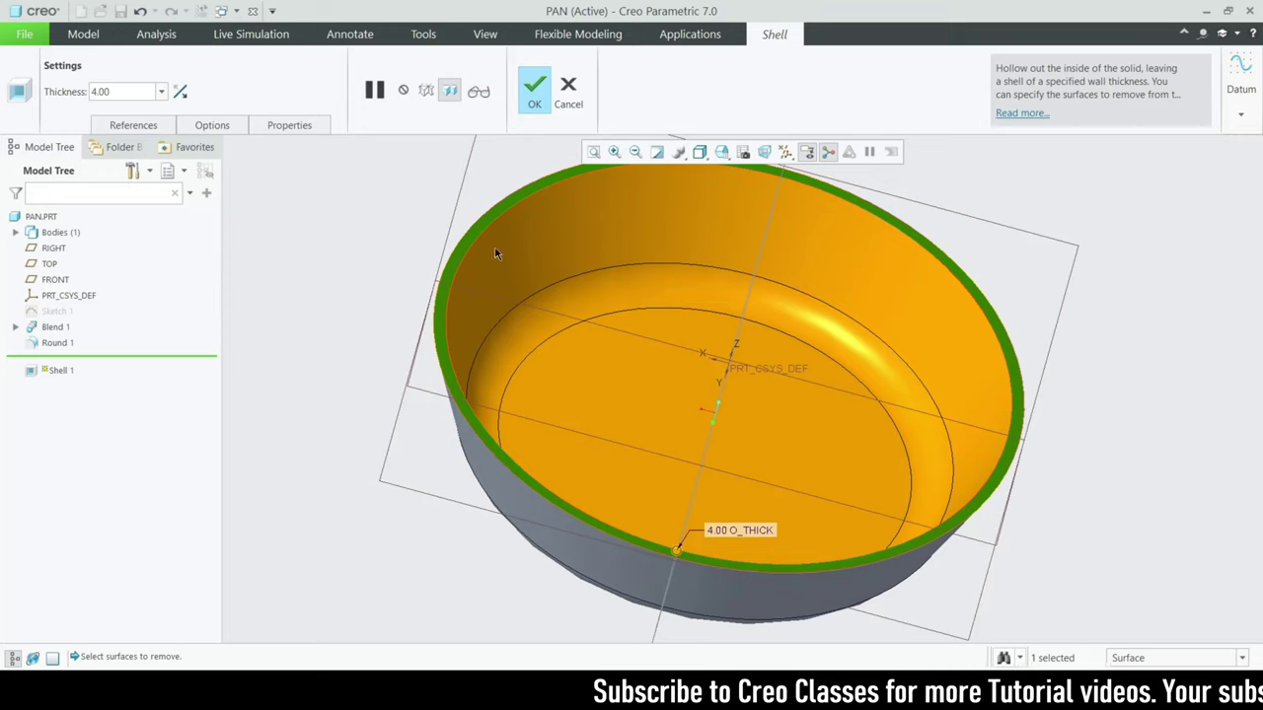
click(535, 92)
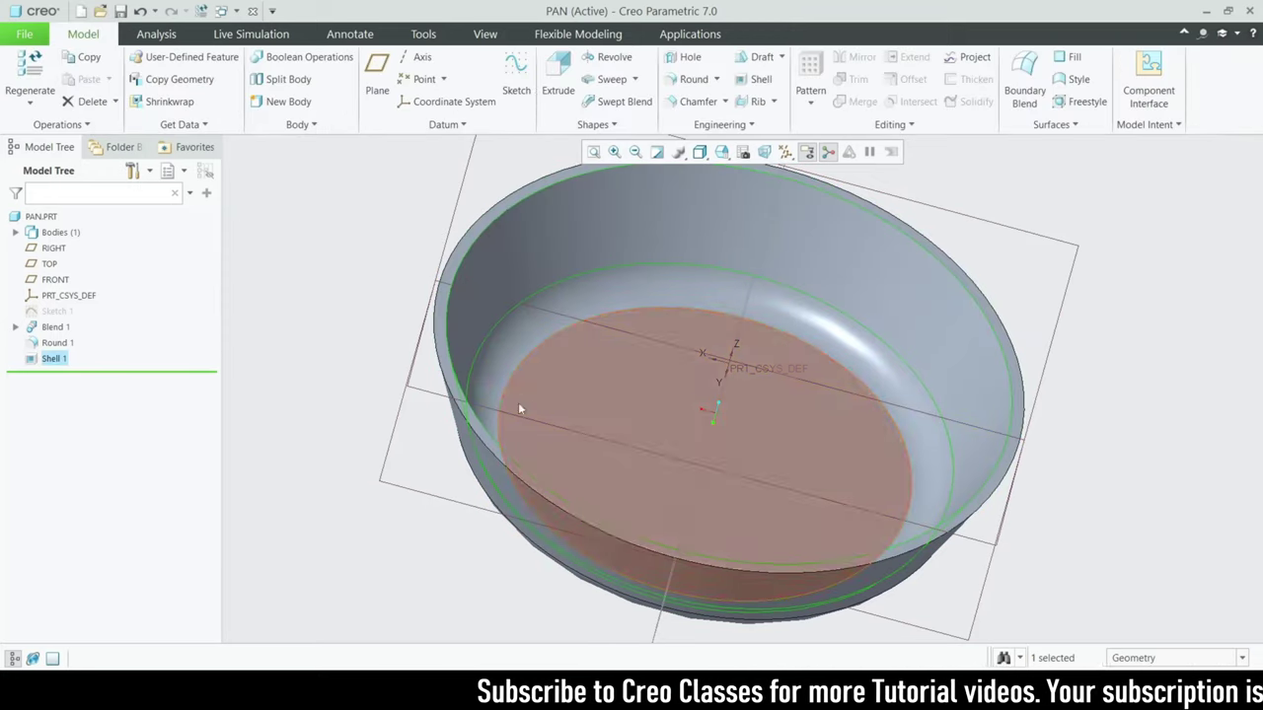
- Restore the standard view orientation with Ctrl+D and select the FRONT datum plane
middle_drag(707, 391, 668, 416)
key(ctrl+d)
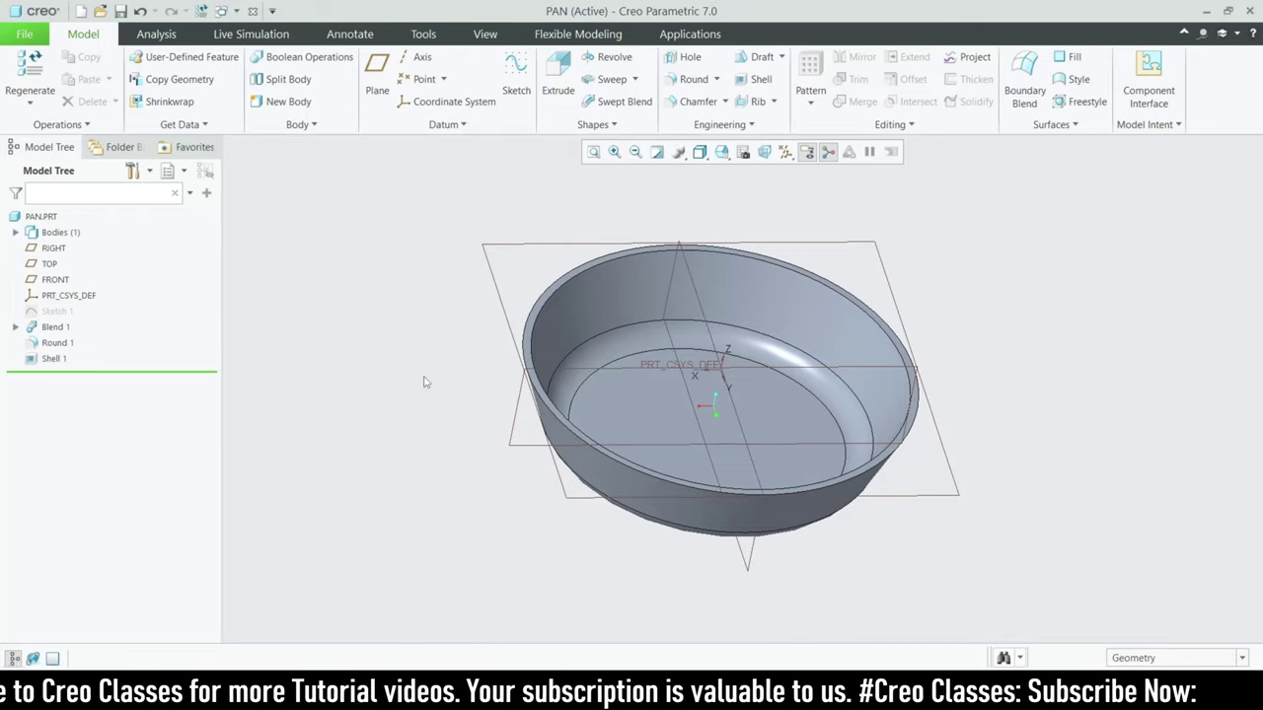
click(503, 301)
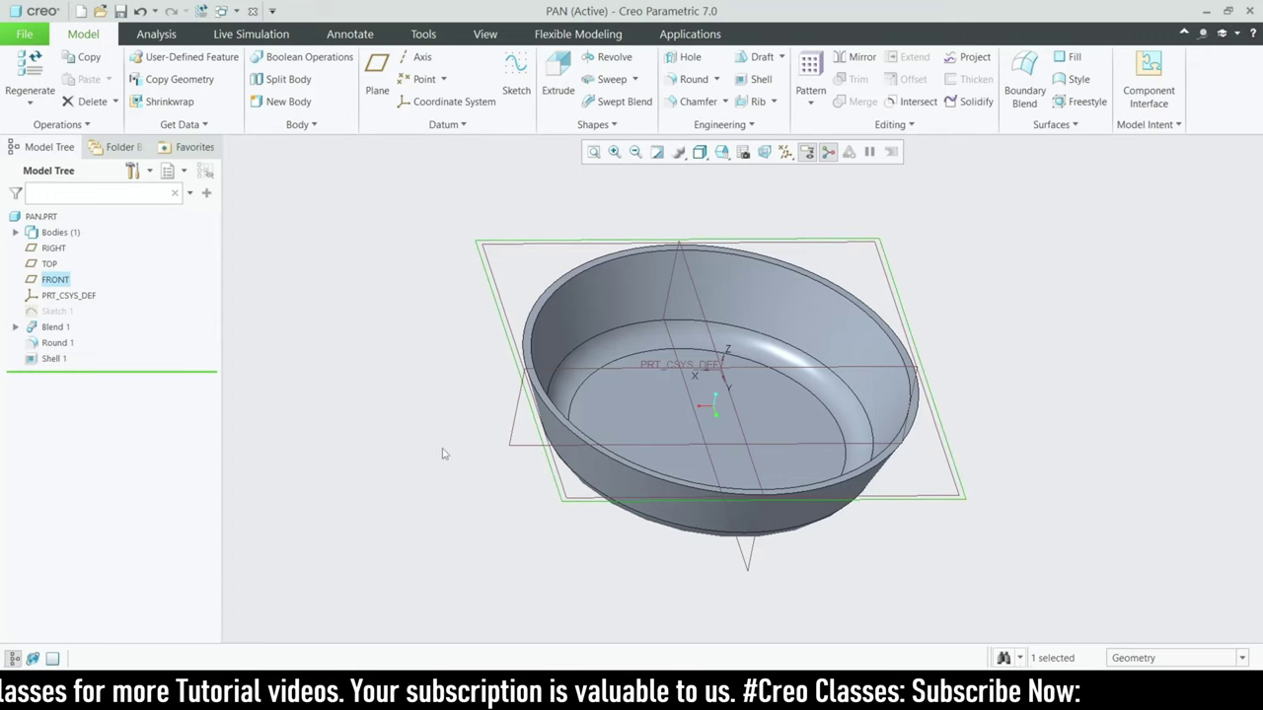
- Start Sketch 2 on the FRONT plane and zoom in on the section
click(516, 70)
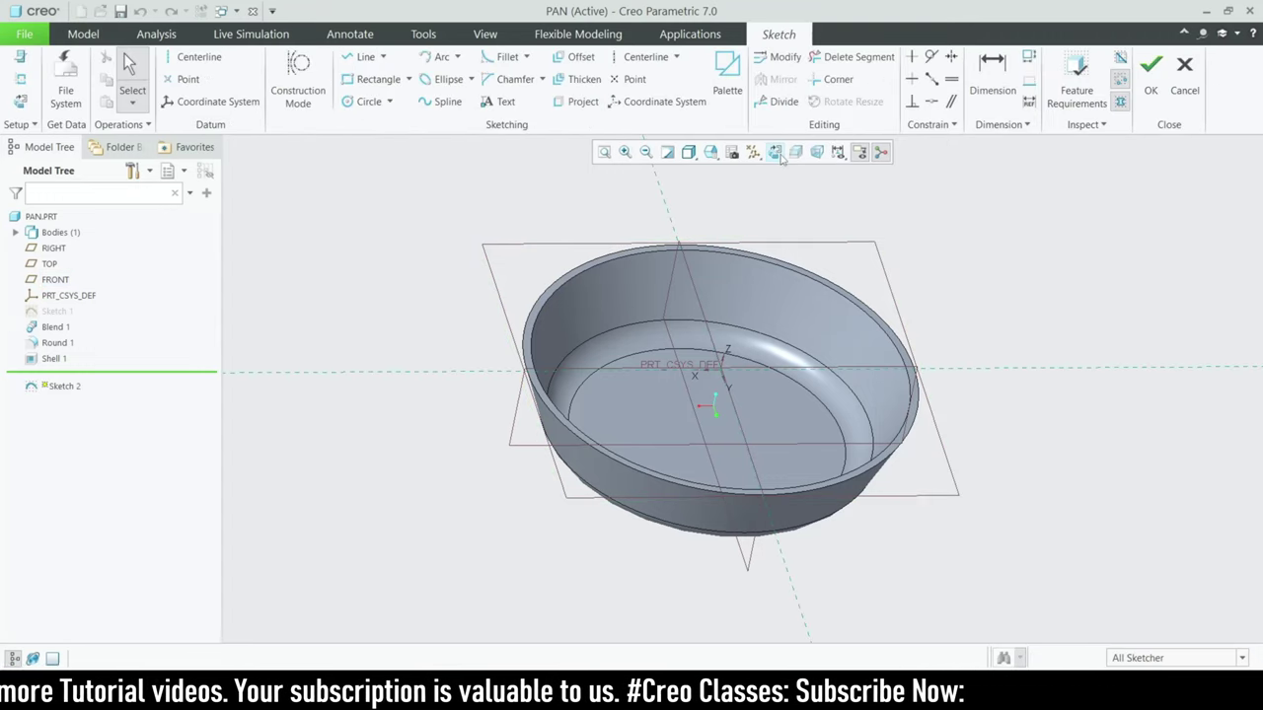
scroll(702, 423, up, 1)
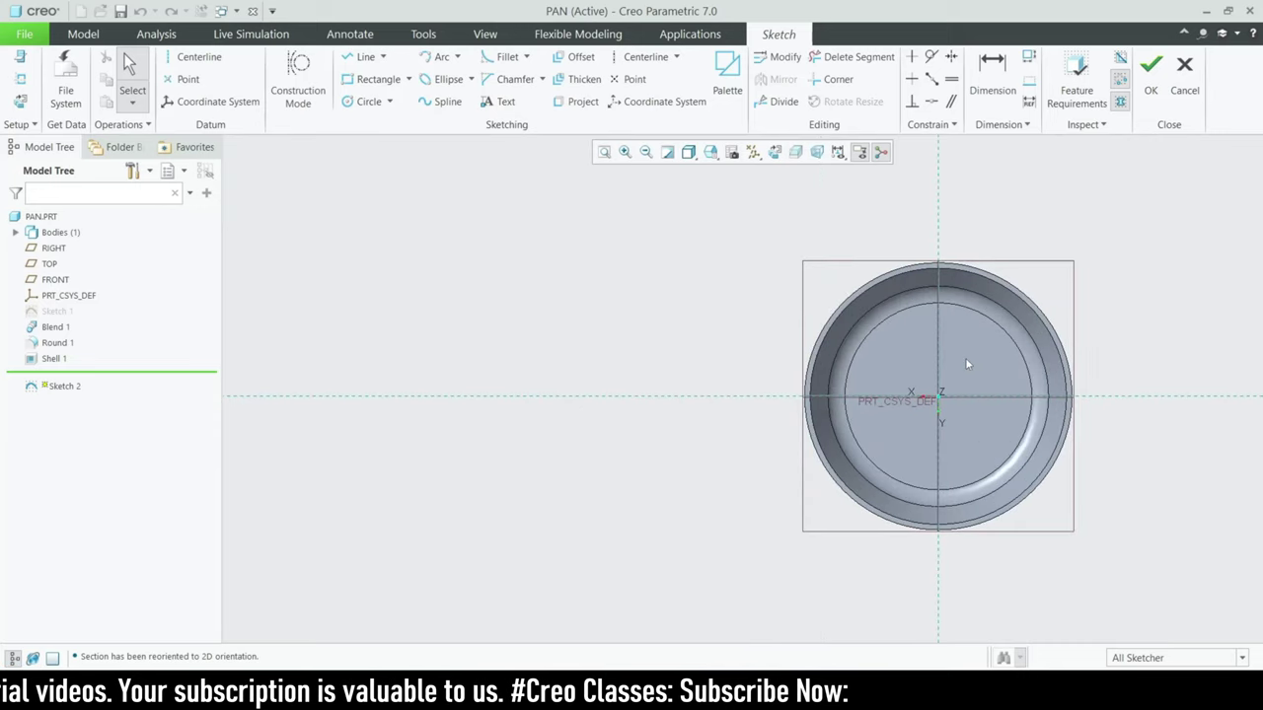
scroll(687, 362, up, 1)
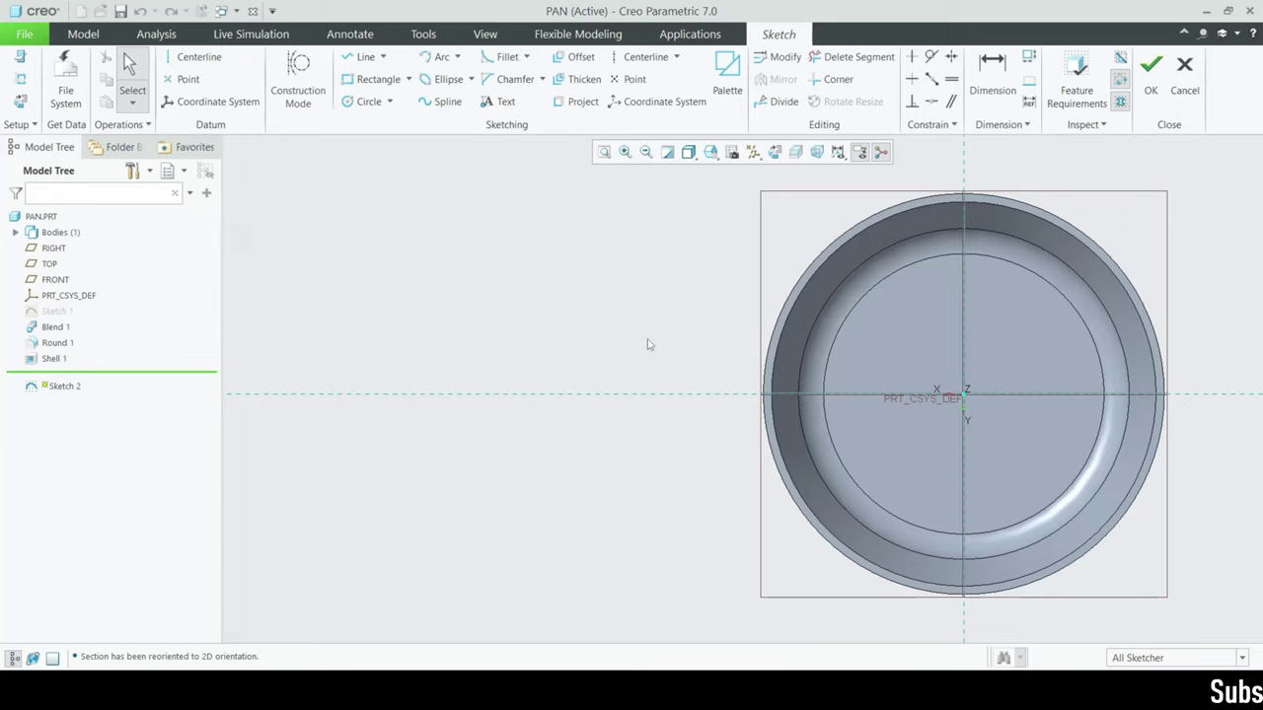
- Place two vertically aligned points left of the pan and one point on the horizontal axis
click(629, 79)
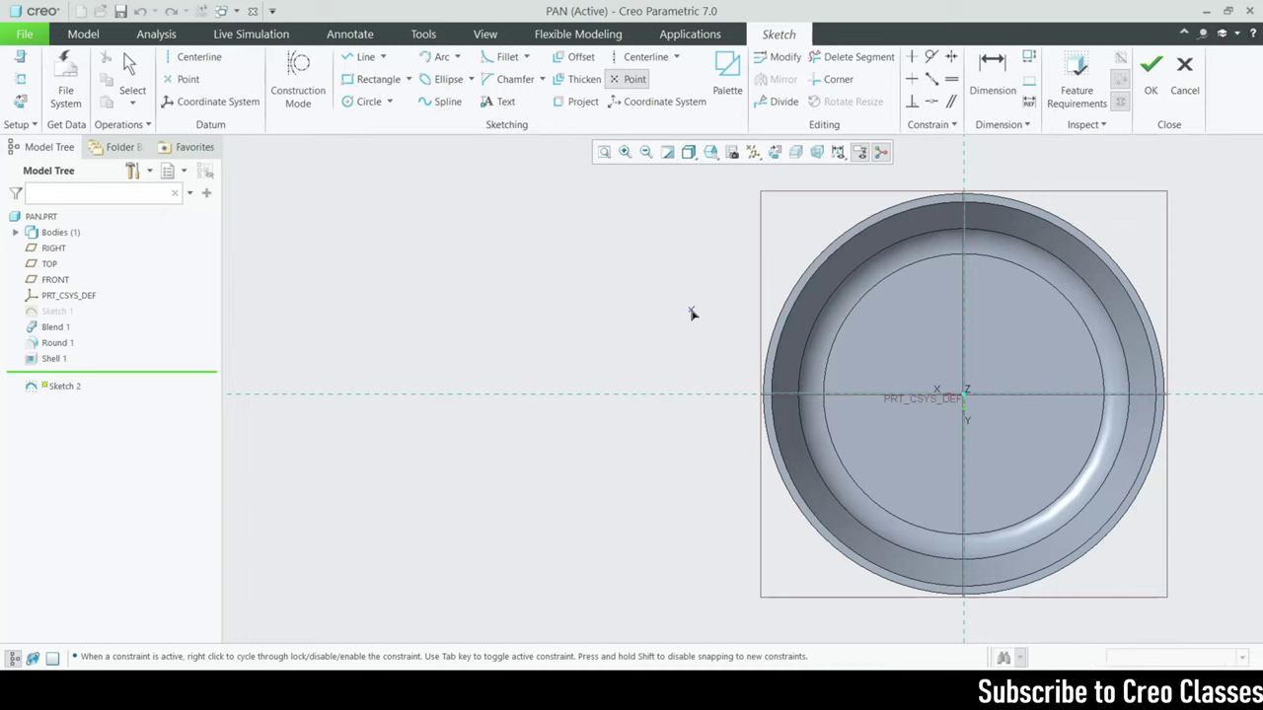
click(689, 286)
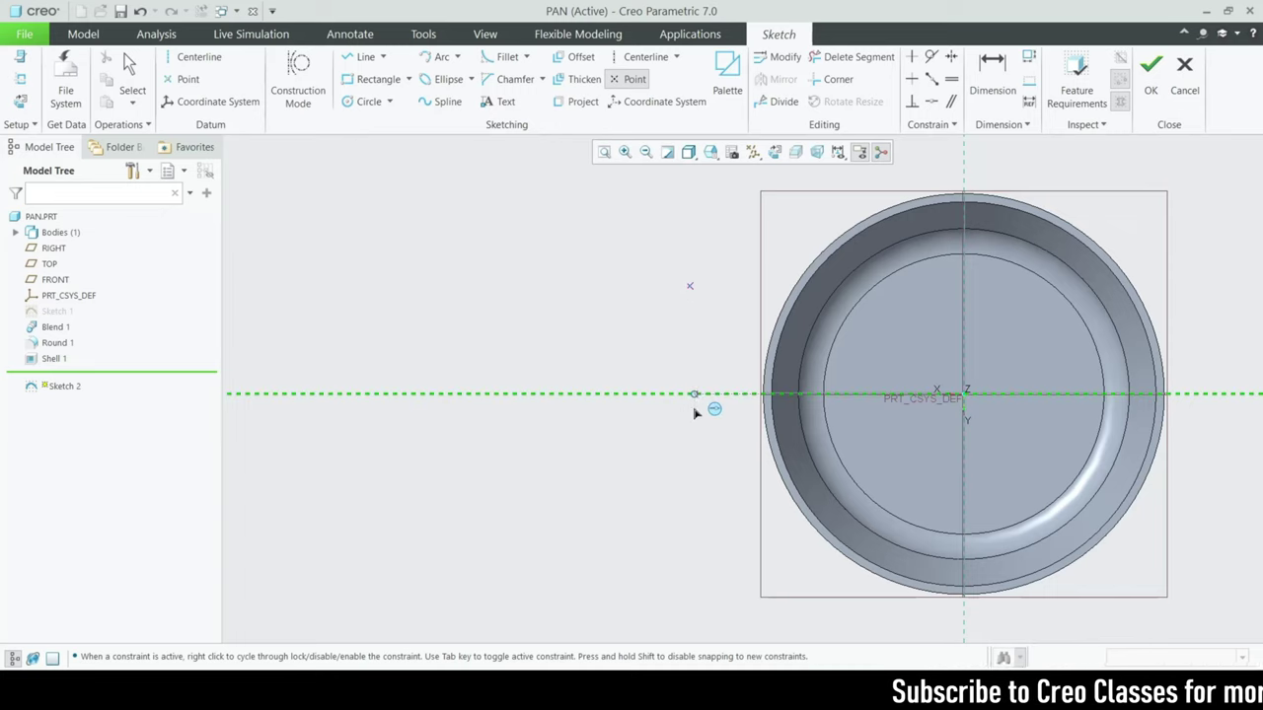
click(690, 501)
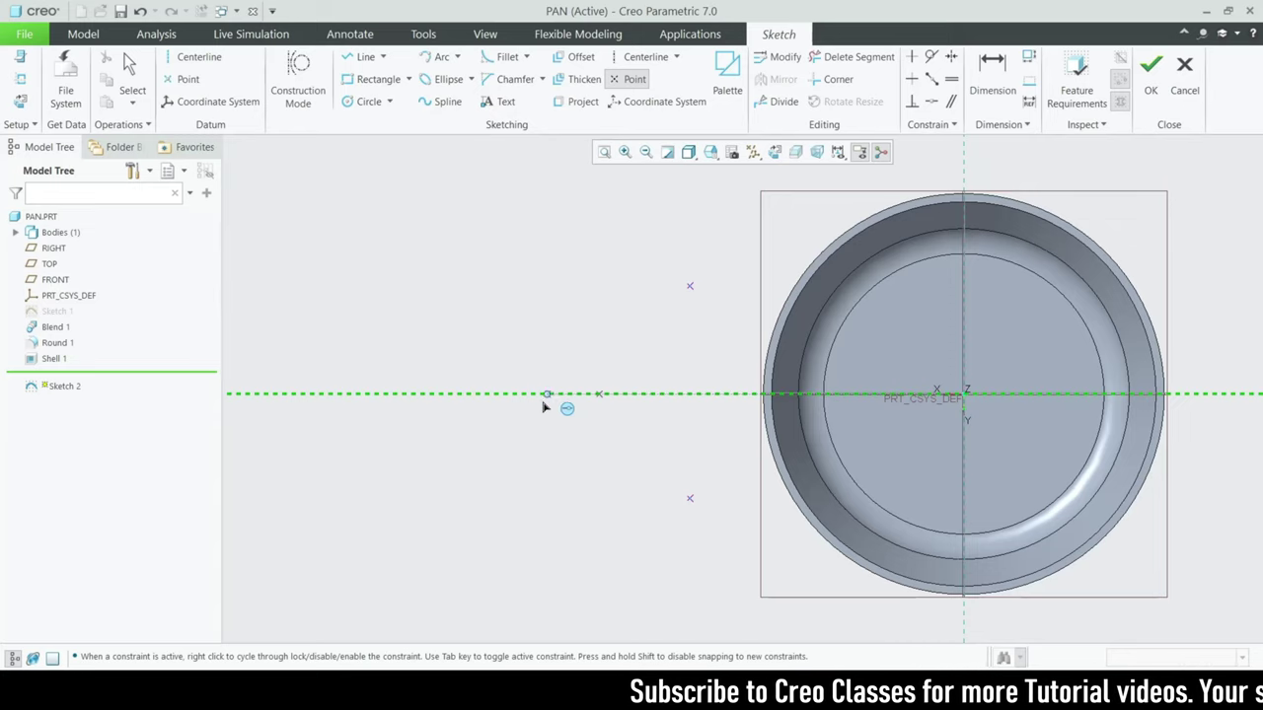
click(505, 394)
middle_click(630, 418)
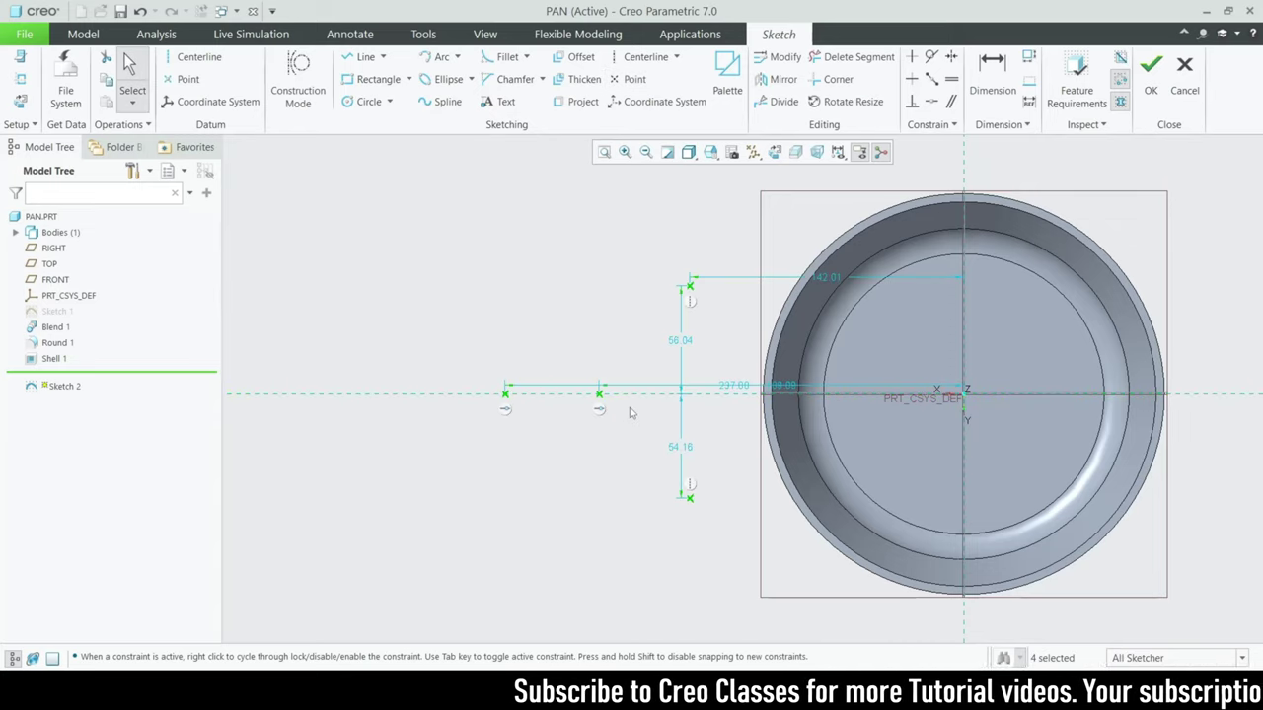
- Set the points' horizontal distance to 133.00 and both vertical distances to 46.00
double_click(829, 276)
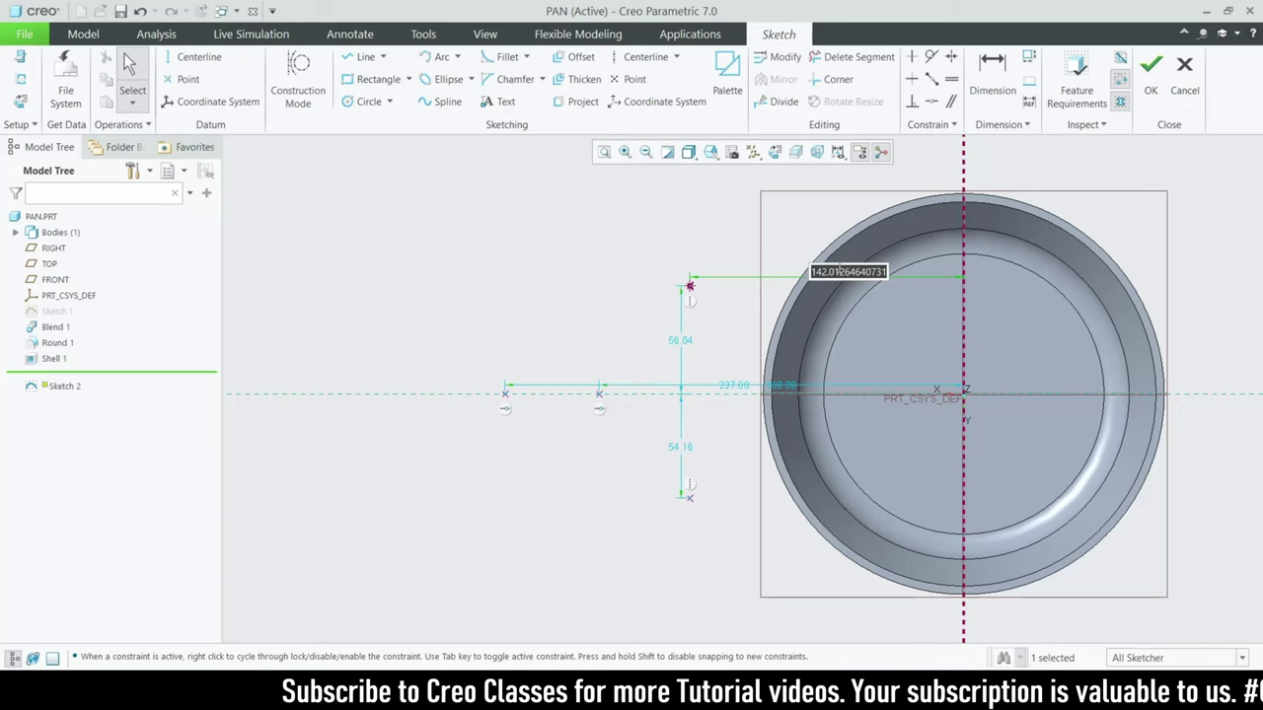
text(133)
key(Return)
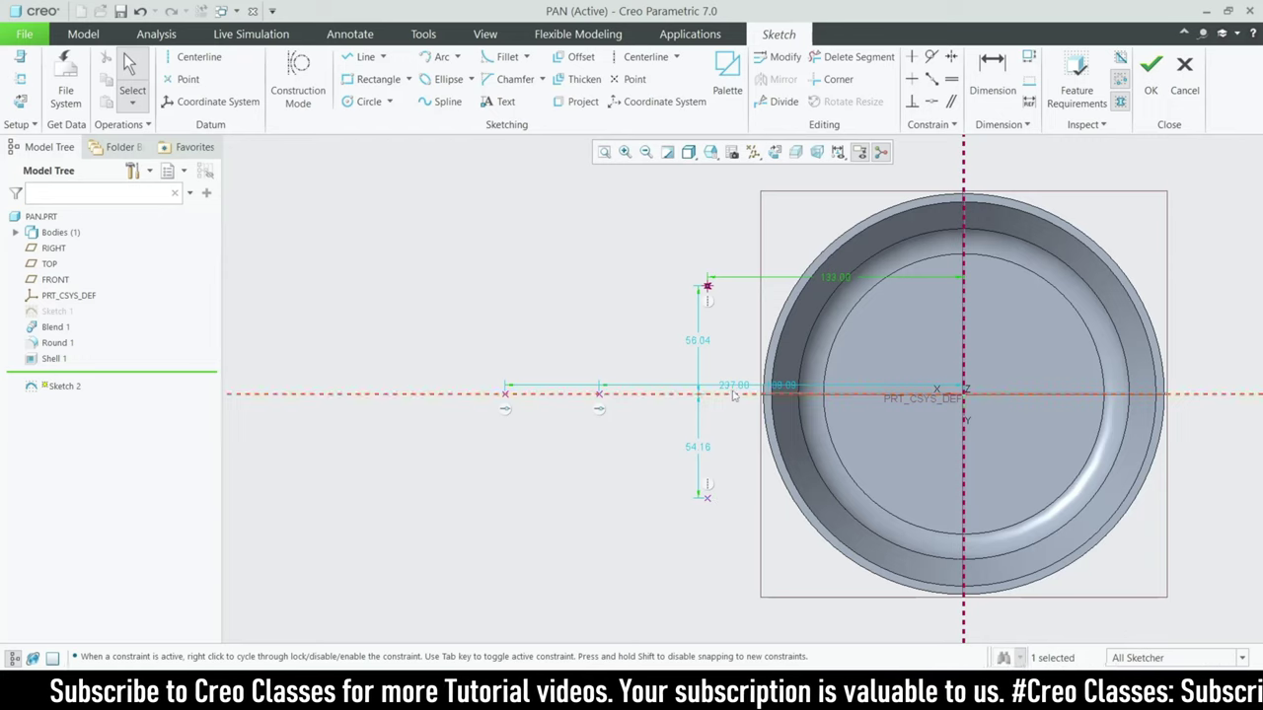
double_click(696, 341)
text(4)
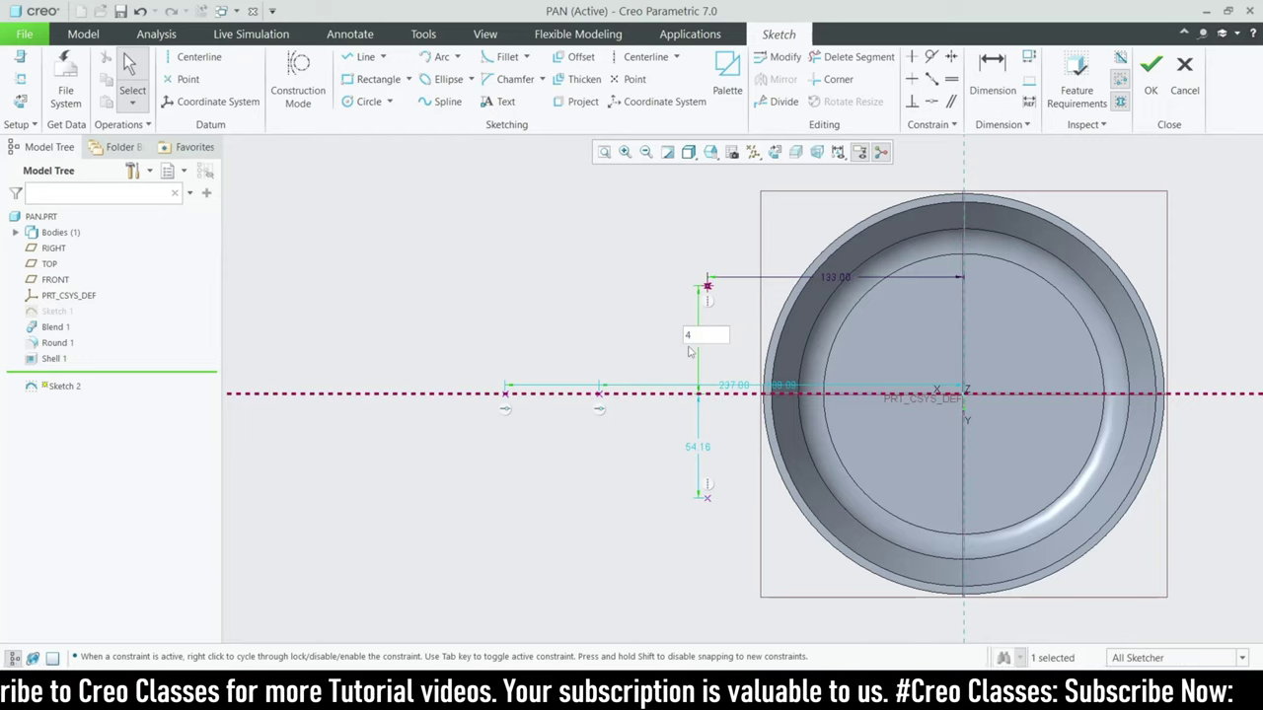
text(6)
key(Return)
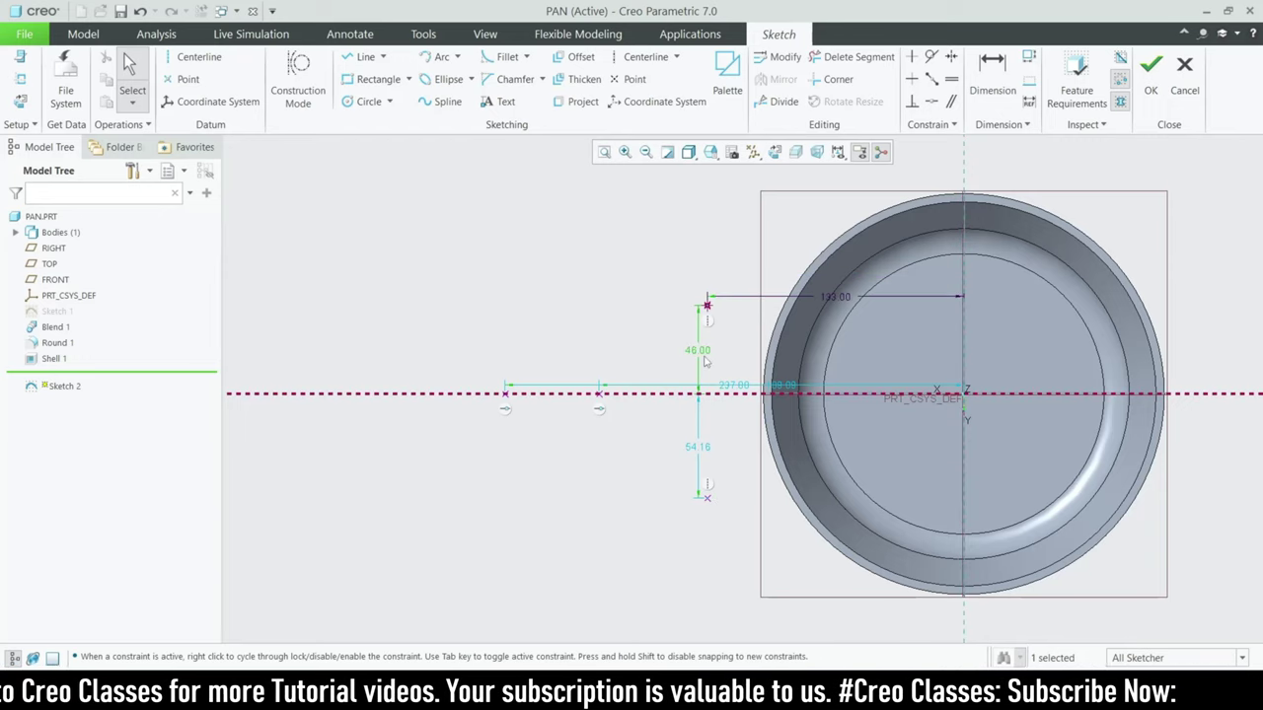
double_click(703, 441)
text(46)
key(Return)
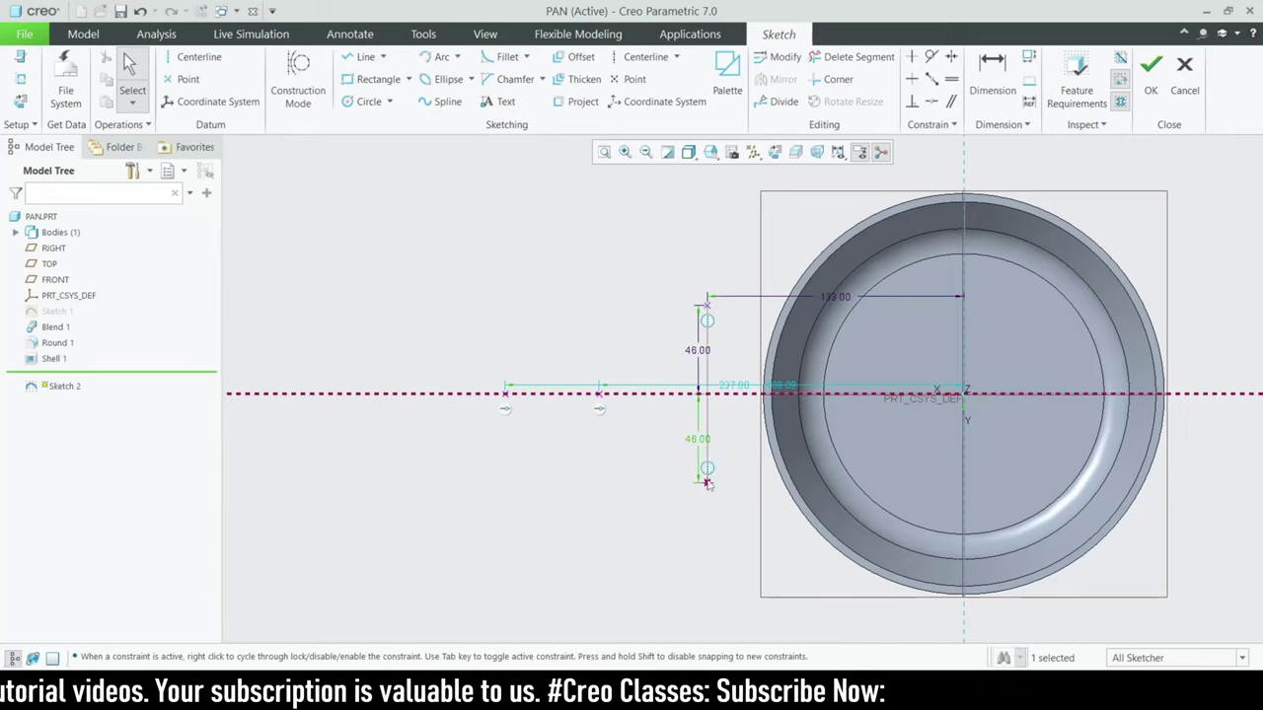
scroll(612, 411, up, 2)
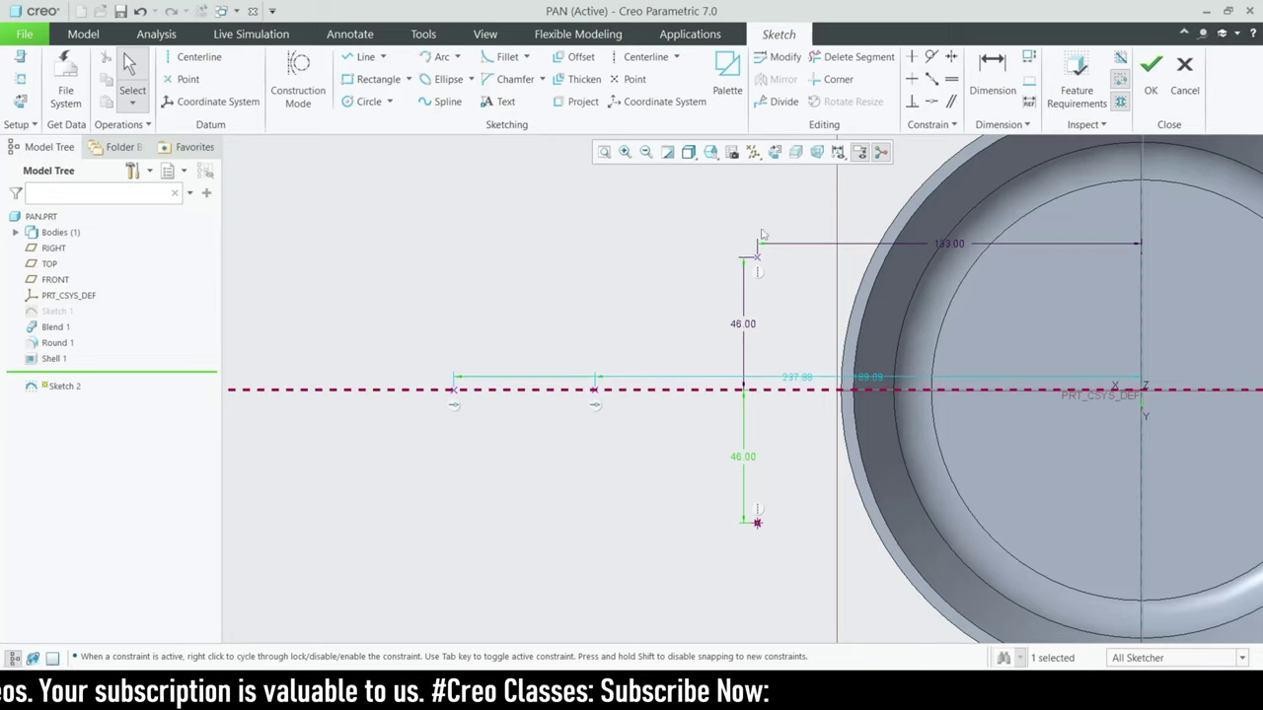
- Dimension the two axis points 30.00 apart, the nearer one 173.00 from the pan's central axis
click(979, 85)
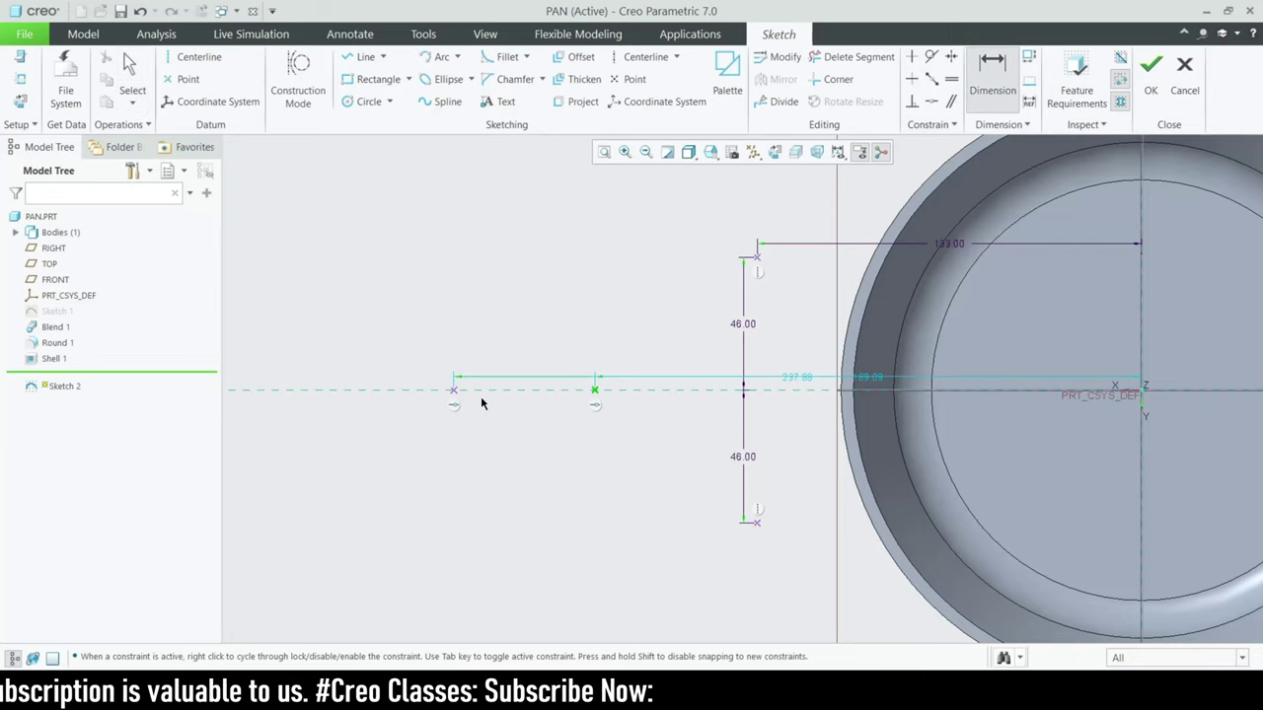
middle_click(531, 336)
text(30)
key(Return)
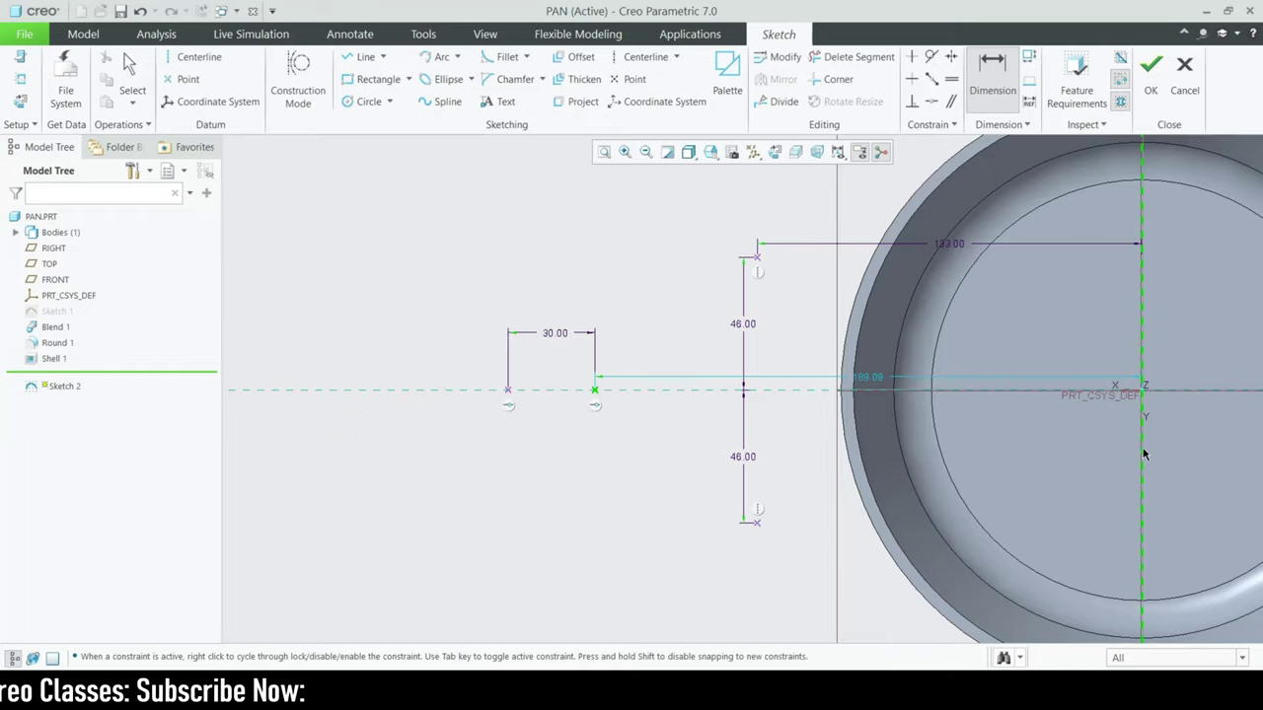
middle_click(973, 474)
text(17)
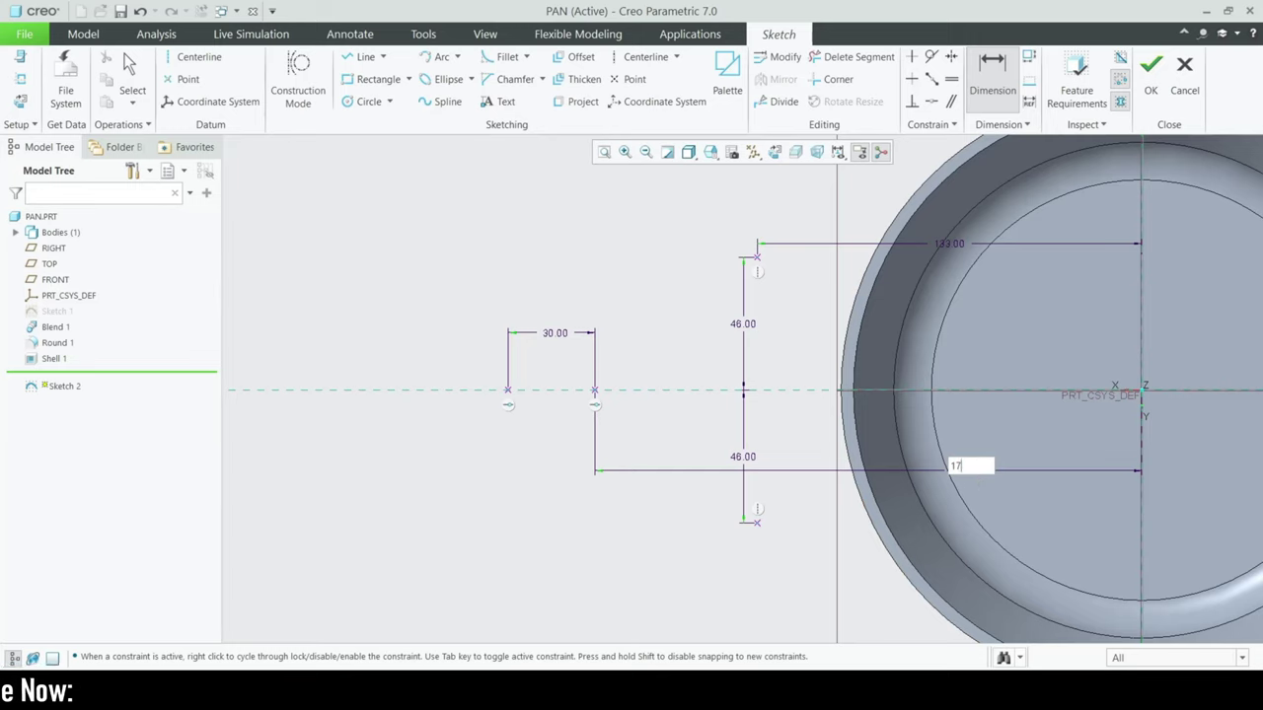
text(3)
key(Return)
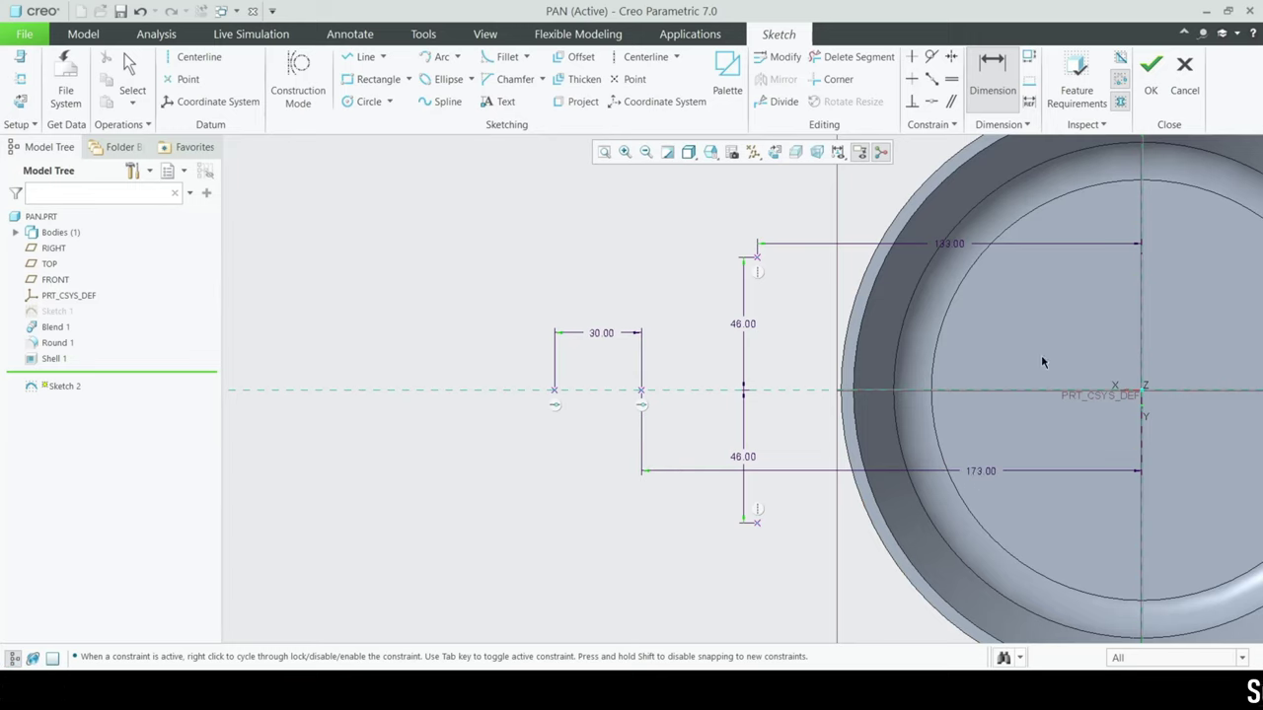
scroll(604, 389, down, 3)
scroll(640, 379, up, 2)
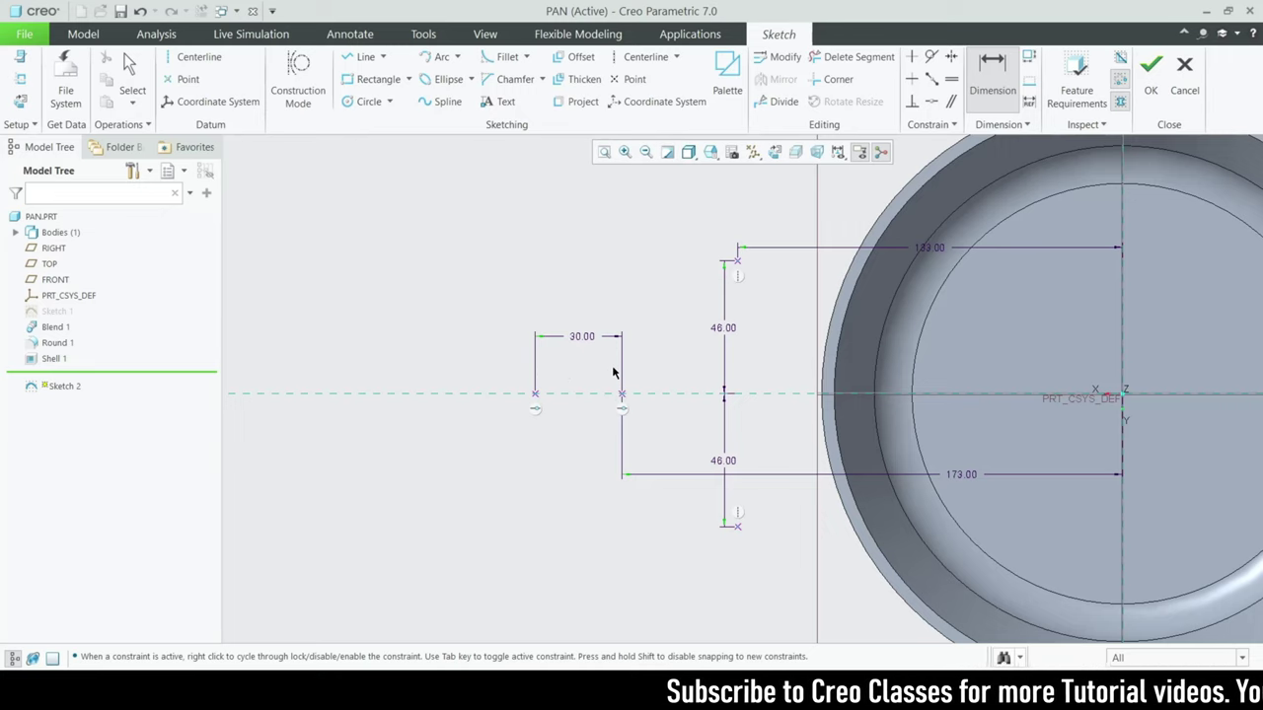
- Draw a center-and-ends arc from the pan's outer rim down toward the centerline
click(457, 56)
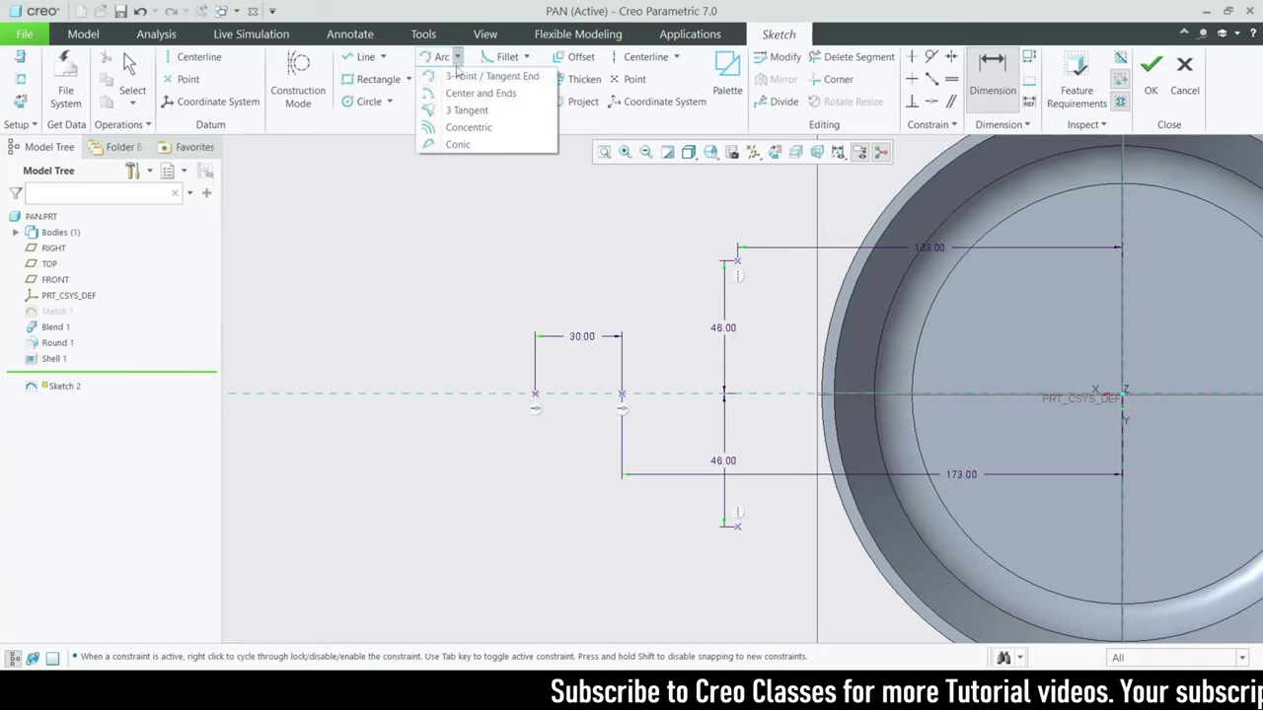
click(459, 94)
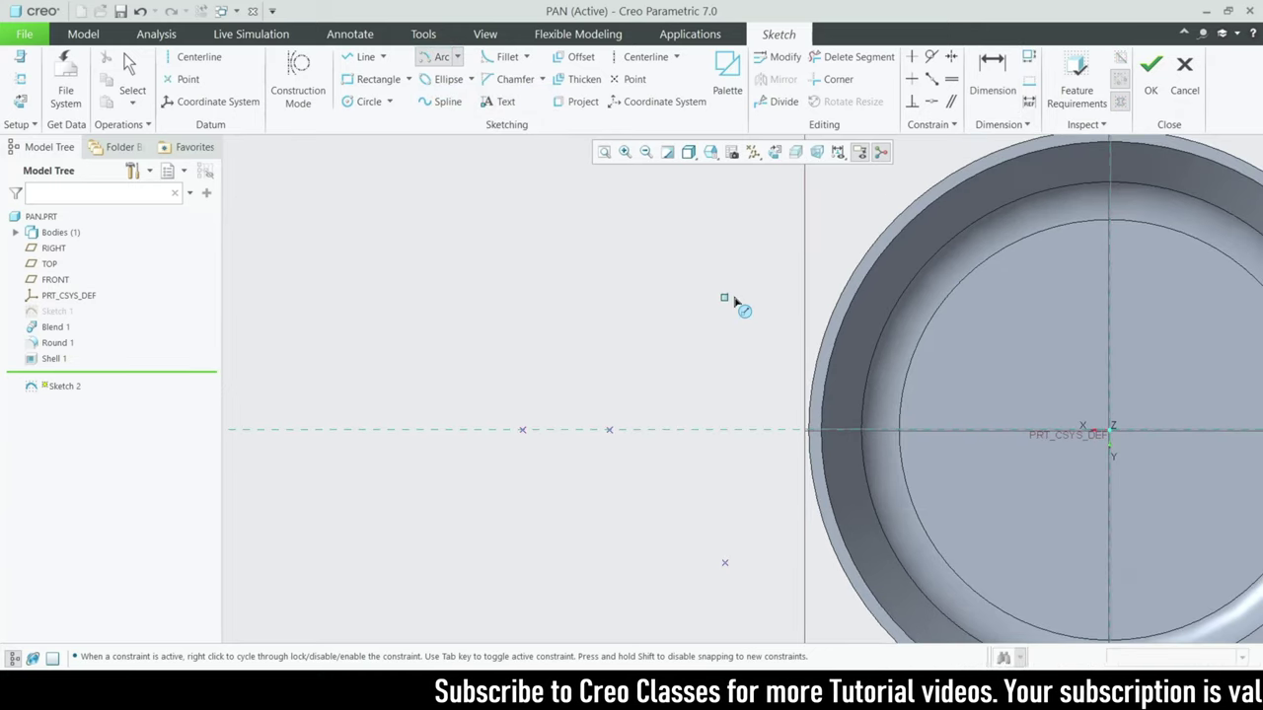
click(725, 297)
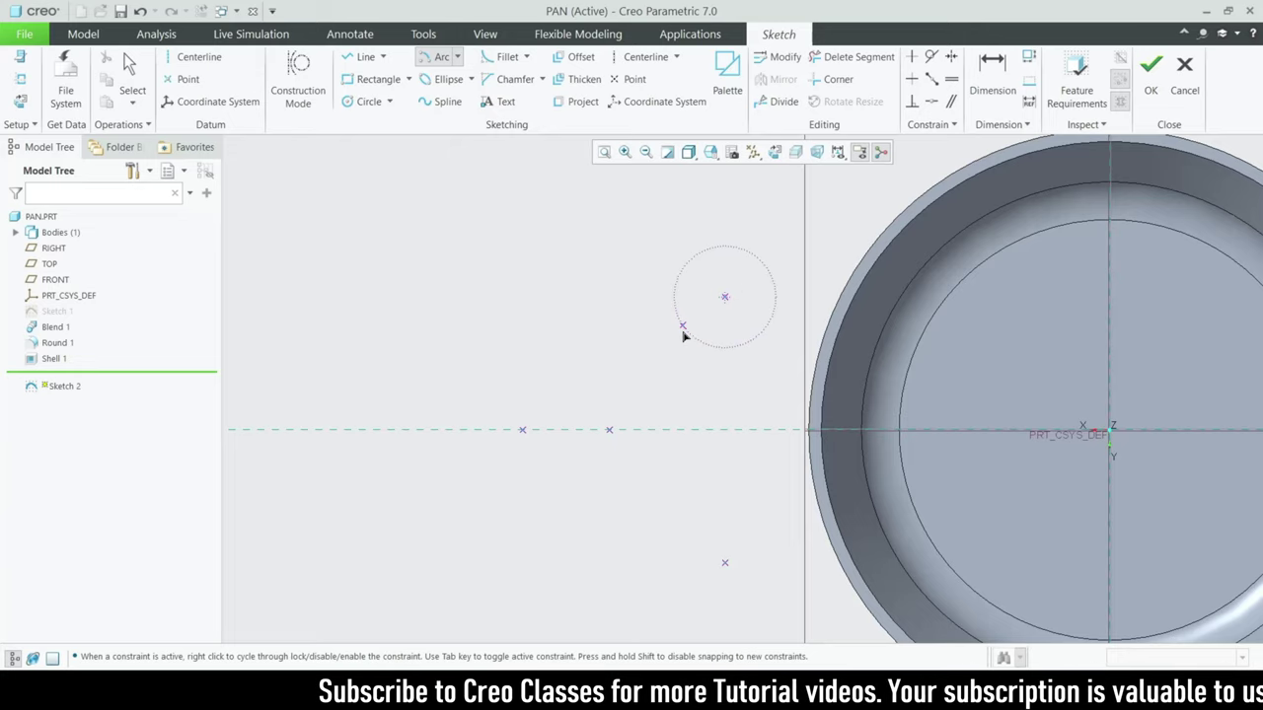
click(826, 335)
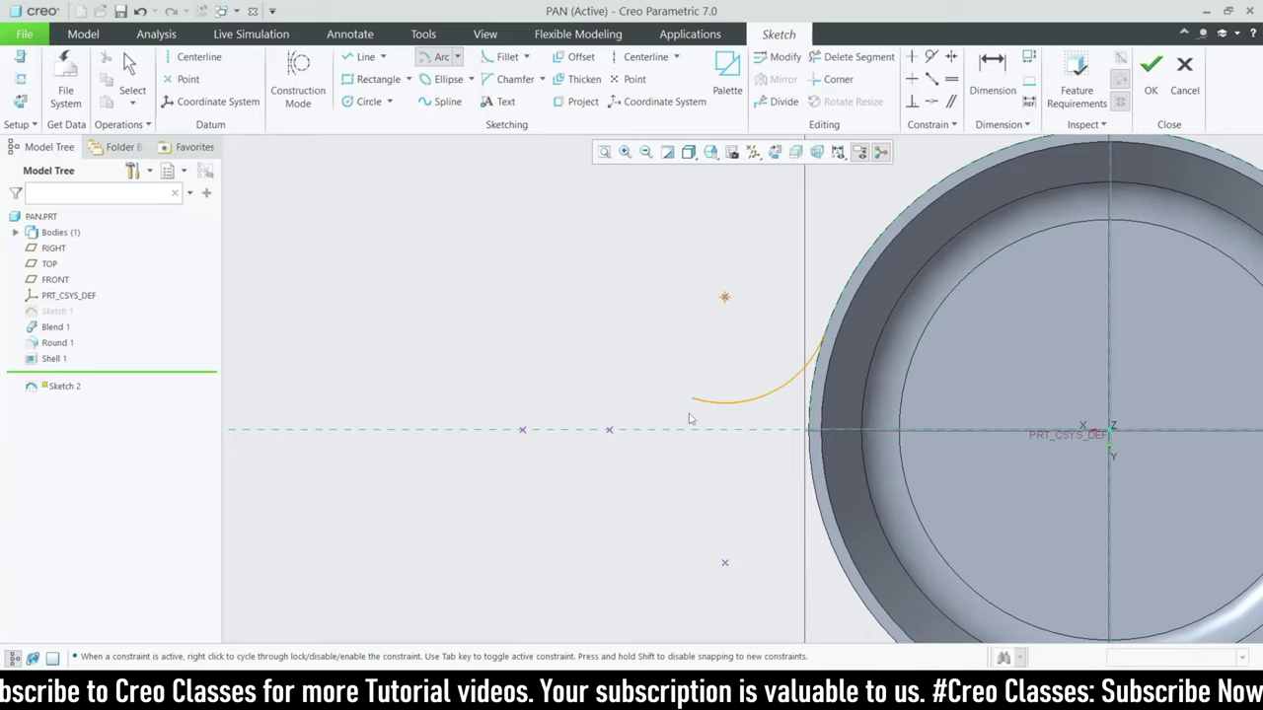
click(691, 363)
middle_click(690, 363)
- Place a sketch point at the arc's inner end
click(633, 79)
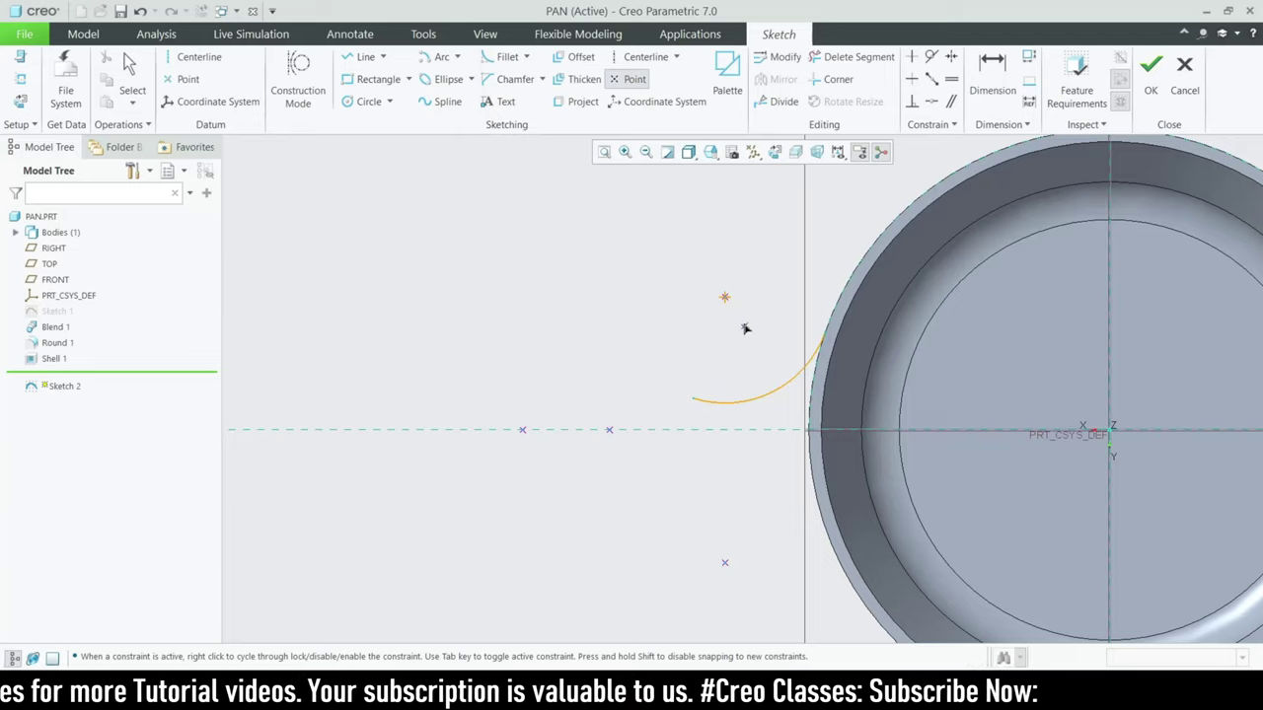
click(725, 404)
middle_click(835, 188)
scroll(761, 358, up, 2)
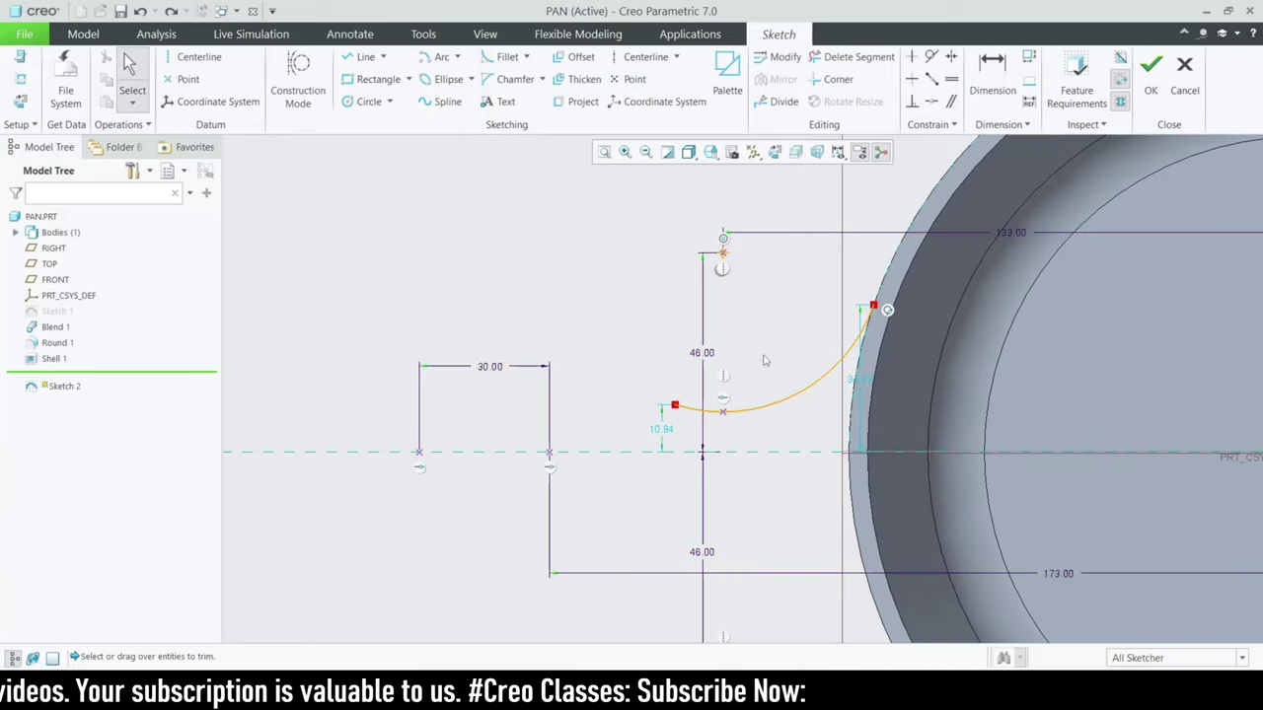
- Trim off the short stray piece at the end of the neck curve
click(839, 57)
click(698, 408)
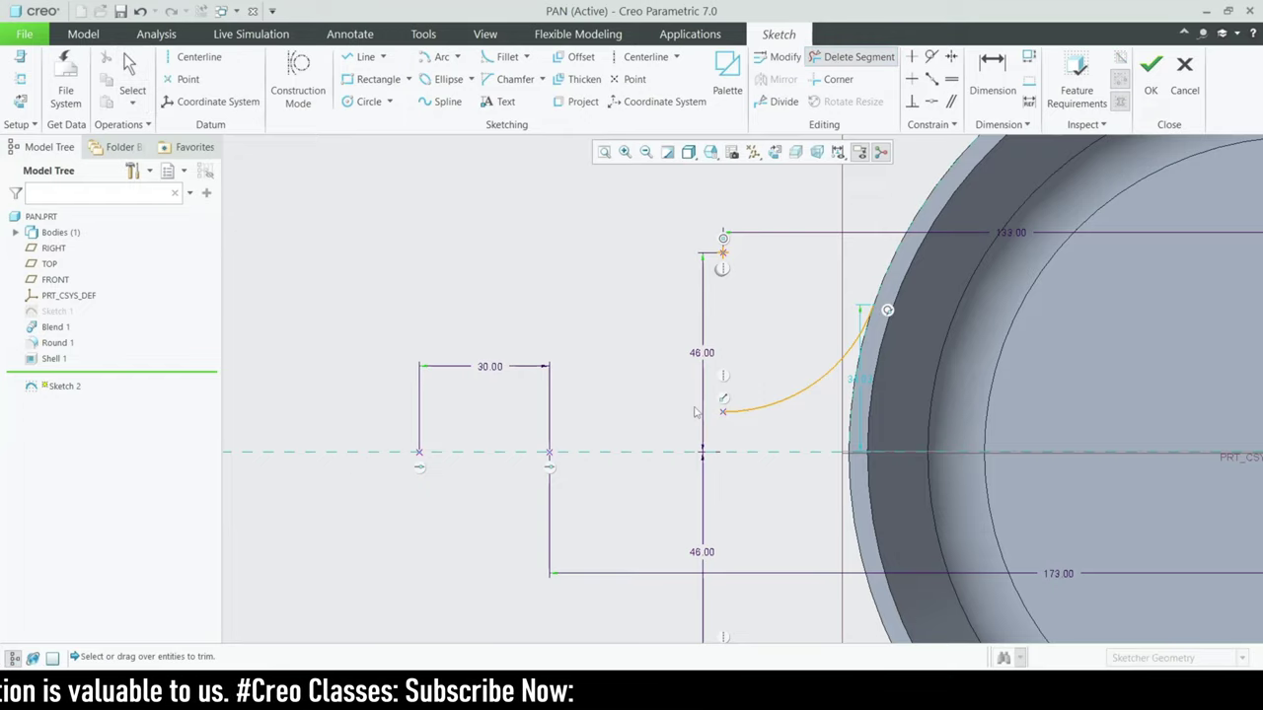
shift+middle_drag(652, 406, 696, 391)
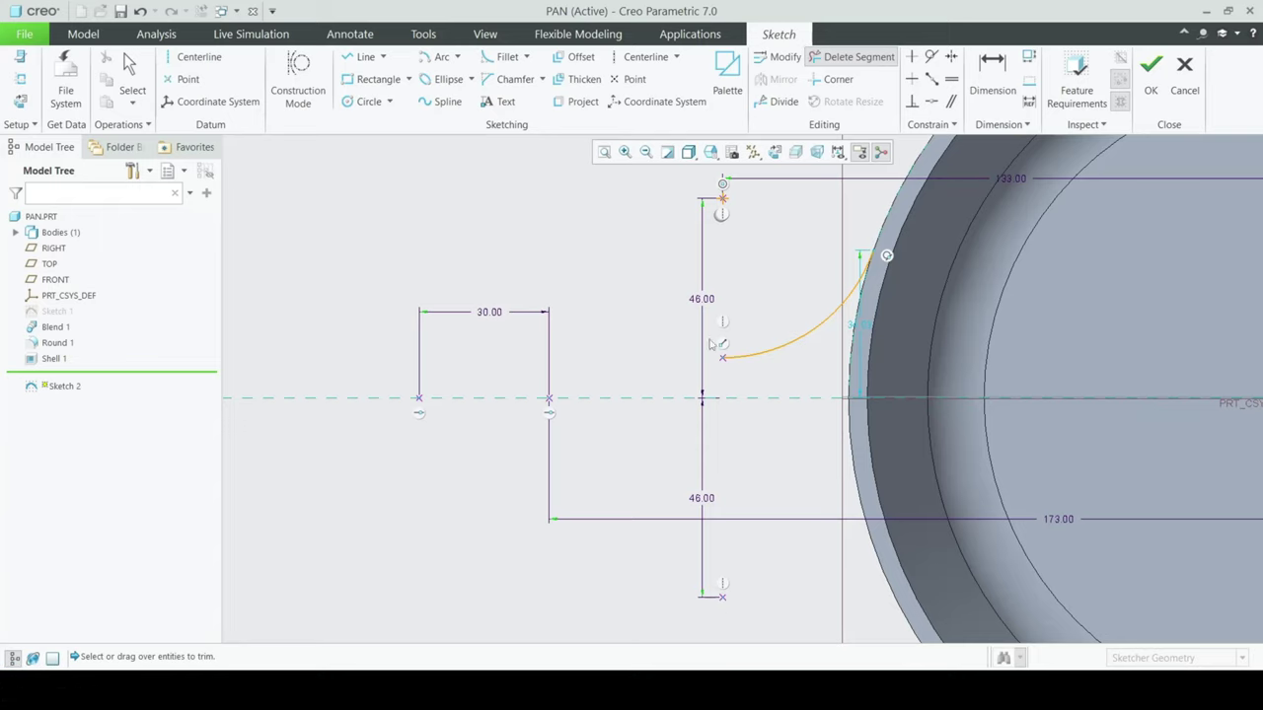
middle_click(677, 392)
- Mirror the neck arc across the horizontal centerline to create its lower copy
click(789, 340)
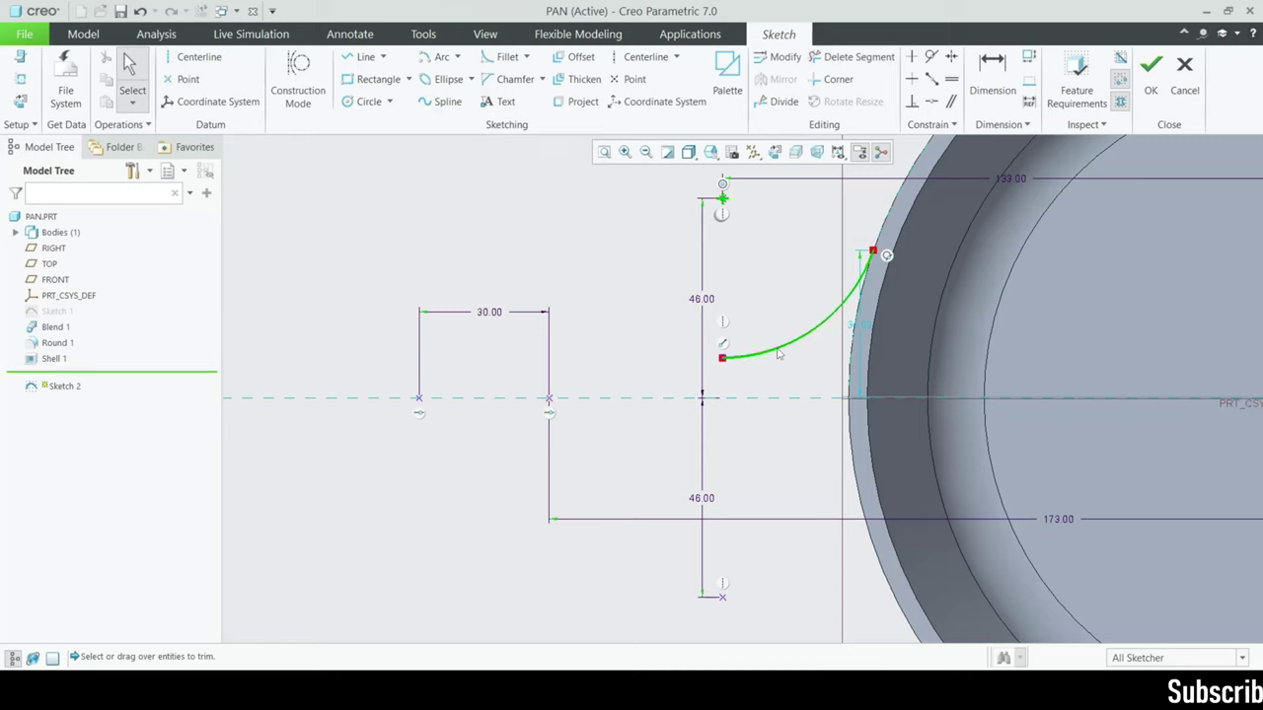
click(767, 80)
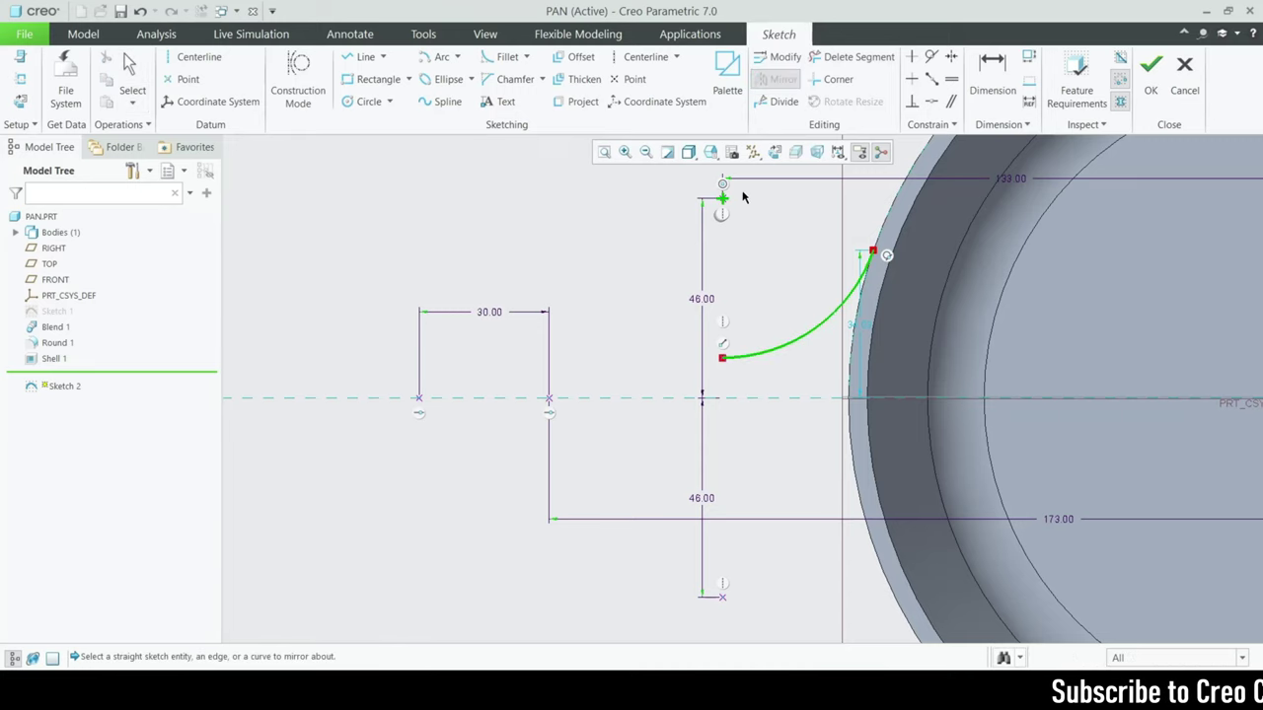
click(761, 398)
click(747, 521)
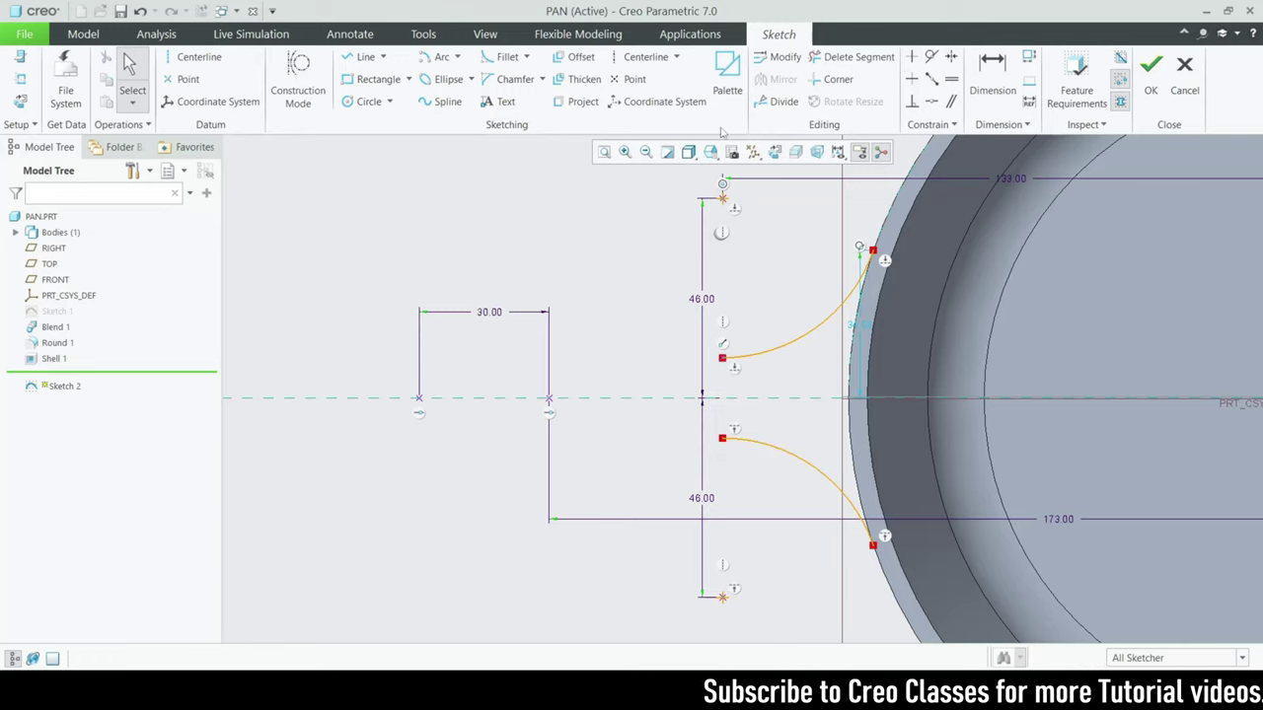
scroll(675, 317, down, 2)
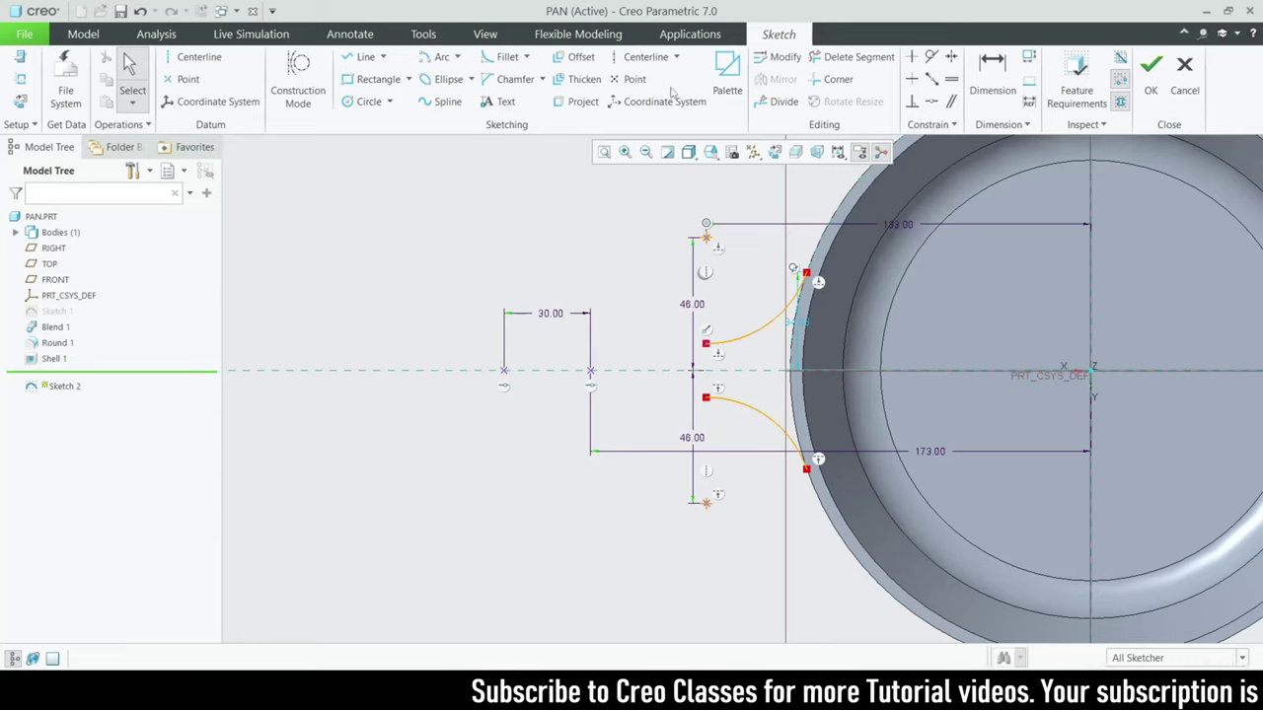
click(578, 102)
- Project the pan's outer circular rim edge into Sketch 2
scroll(788, 405, up, 2)
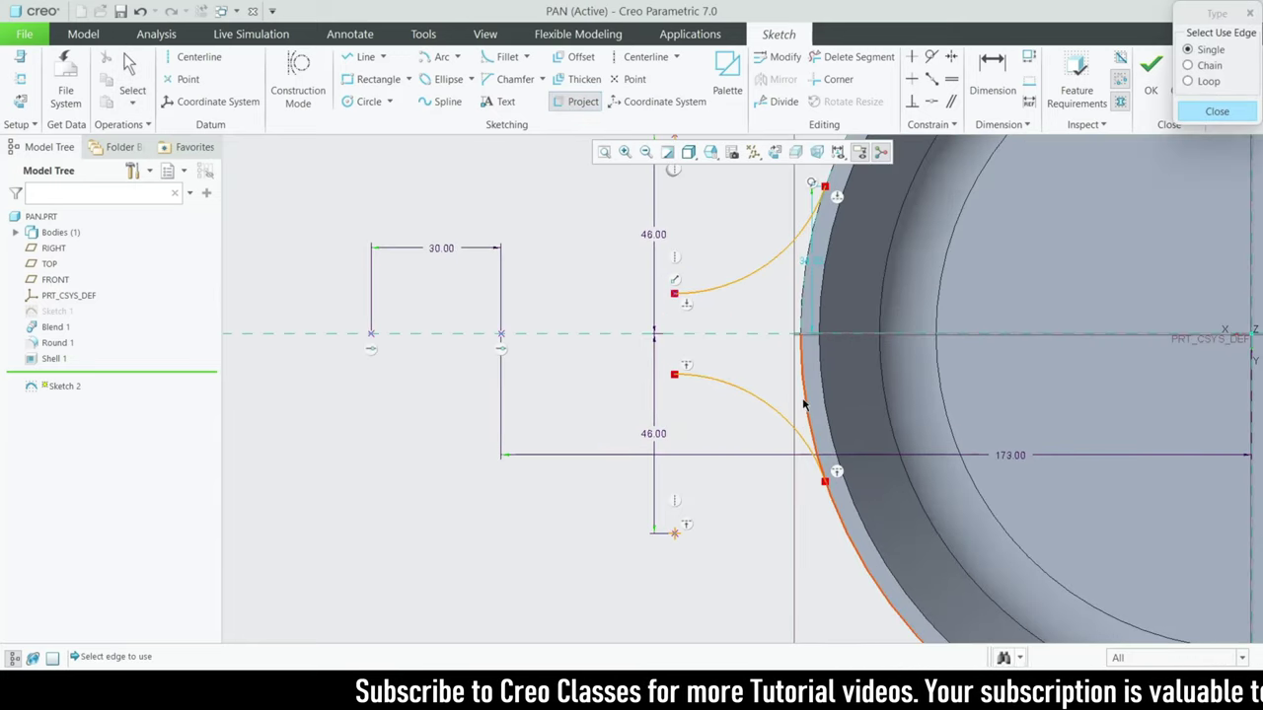
click(800, 317)
scroll(734, 418, down, 2)
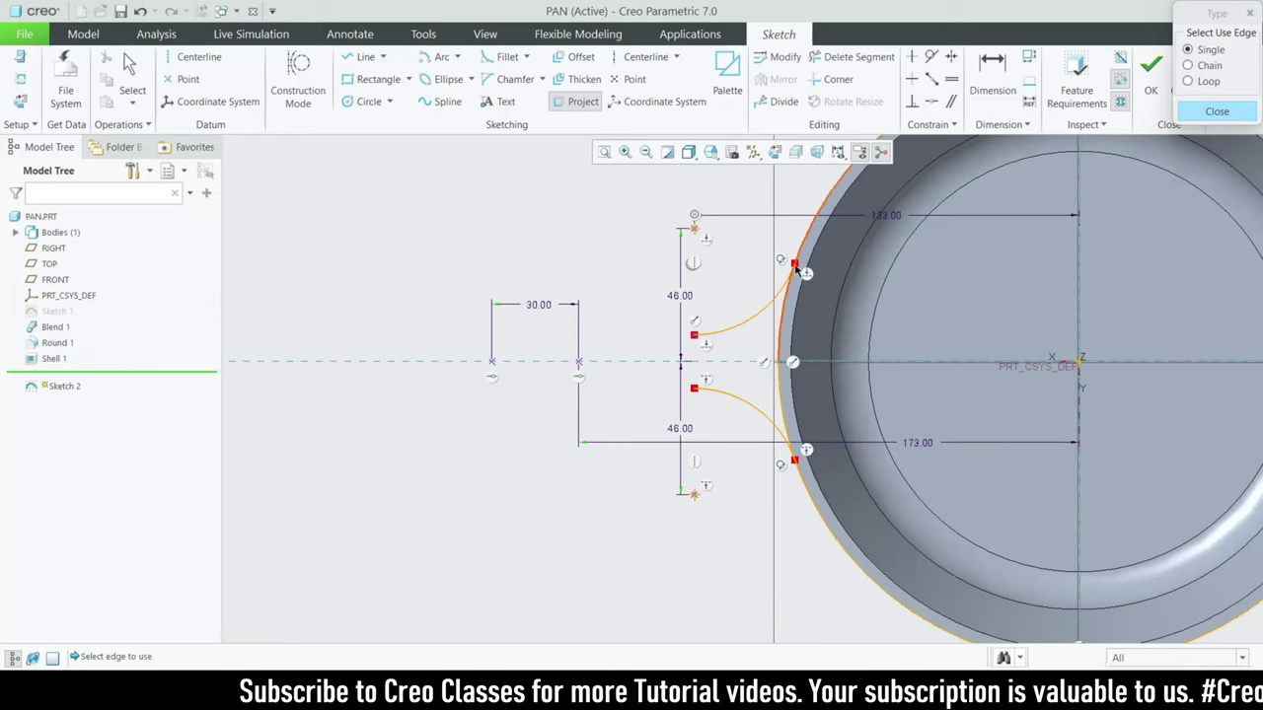
click(1220, 112)
- Trim the projected rim down to the short arc joining the two neck curves
click(853, 56)
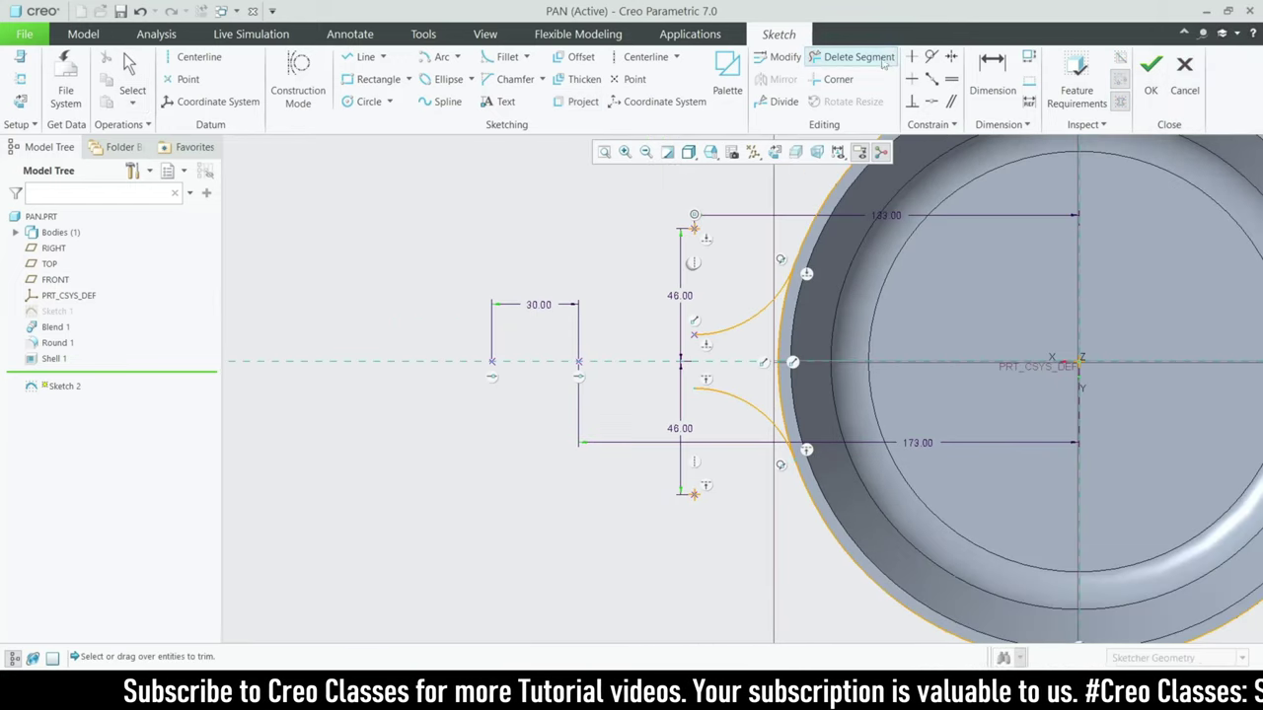
scroll(798, 309, down, 4)
mouse_move(802, 233)
mouse_down()
mouse_move(888, 388)
mouse_move(881, 491)
mouse_move(1023, 385)
mouse_up()
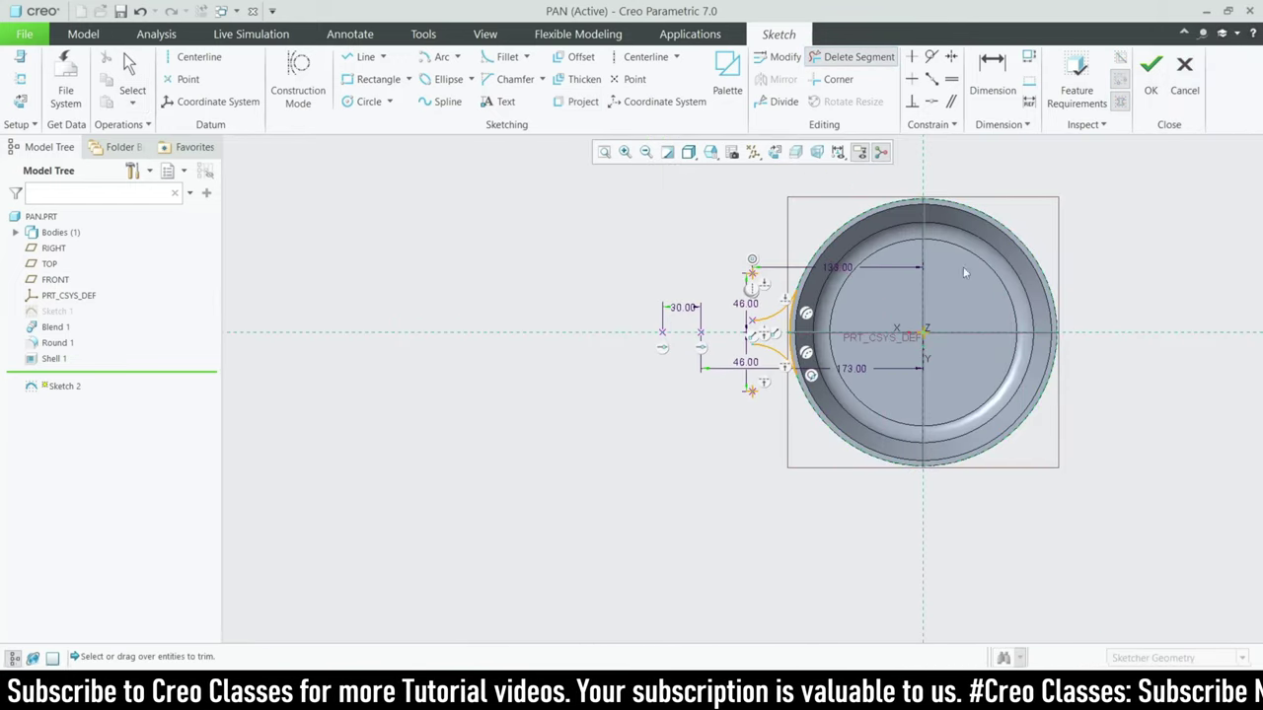
scroll(740, 355, up, 3)
middle_click(806, 347)
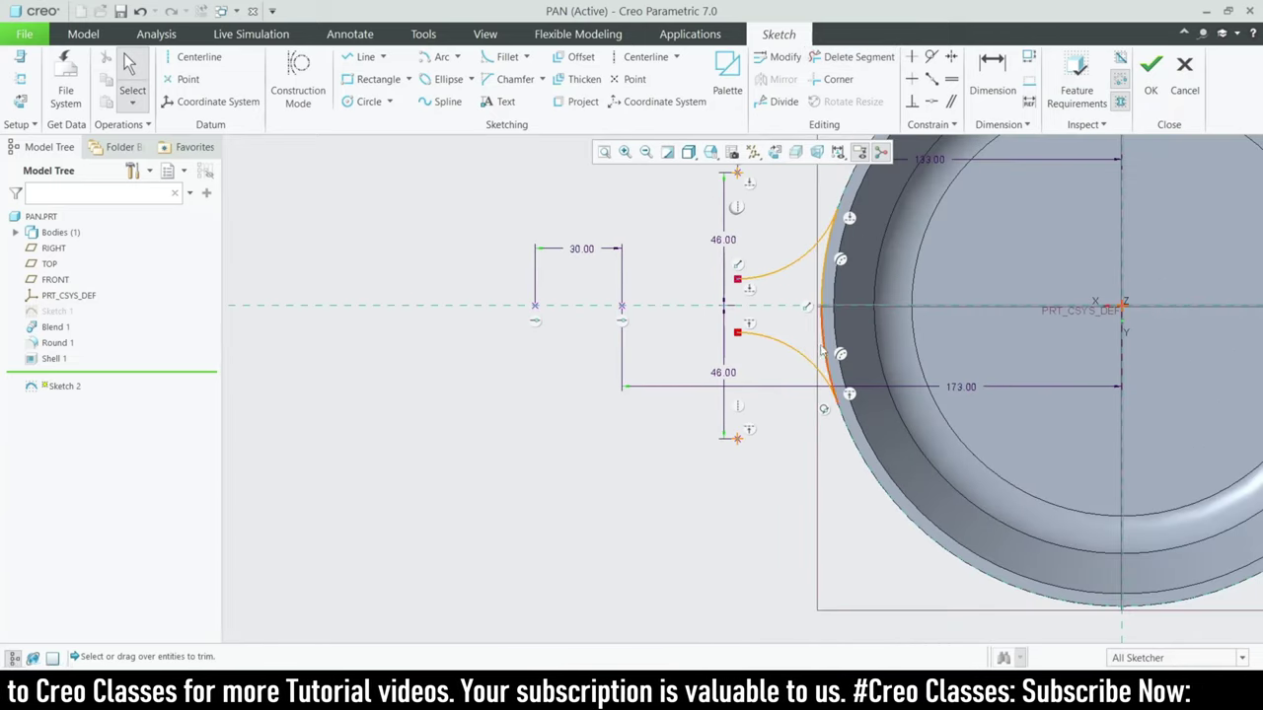
scroll(804, 345, down, 2)
scroll(690, 336, up, 4)
scroll(676, 332, down, 3)
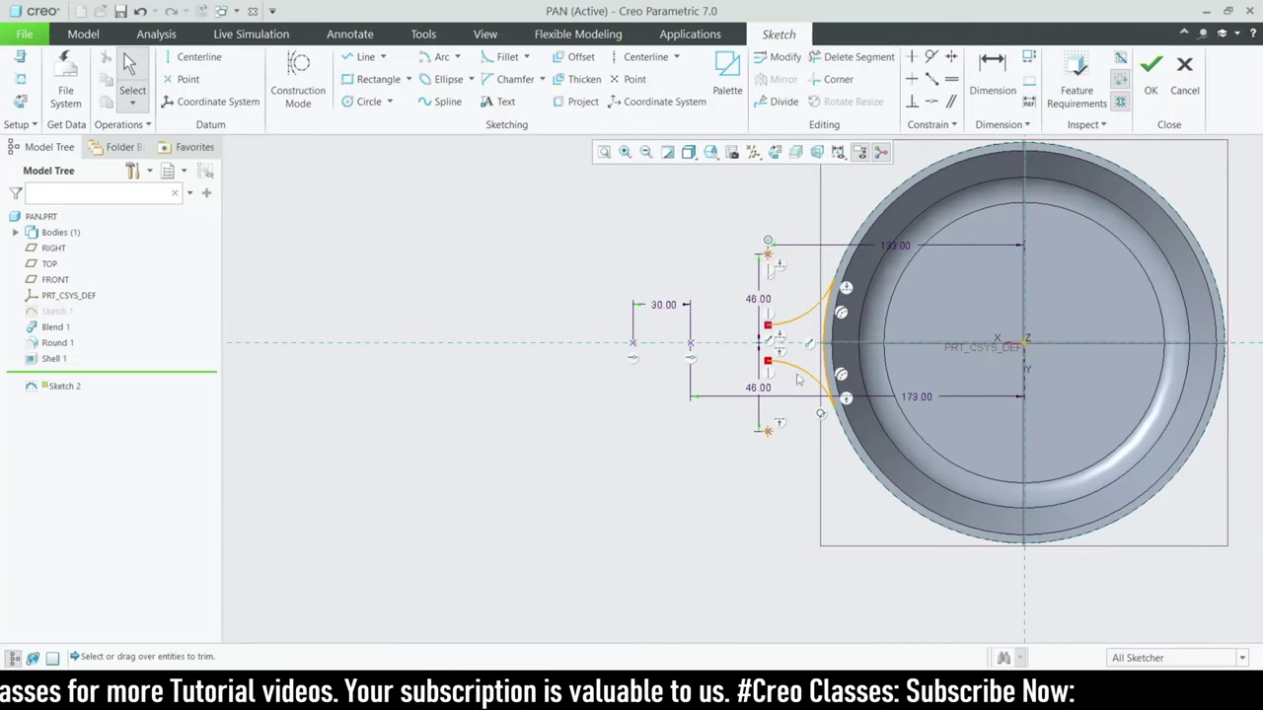
scroll(710, 325, up, 2)
click(355, 107)
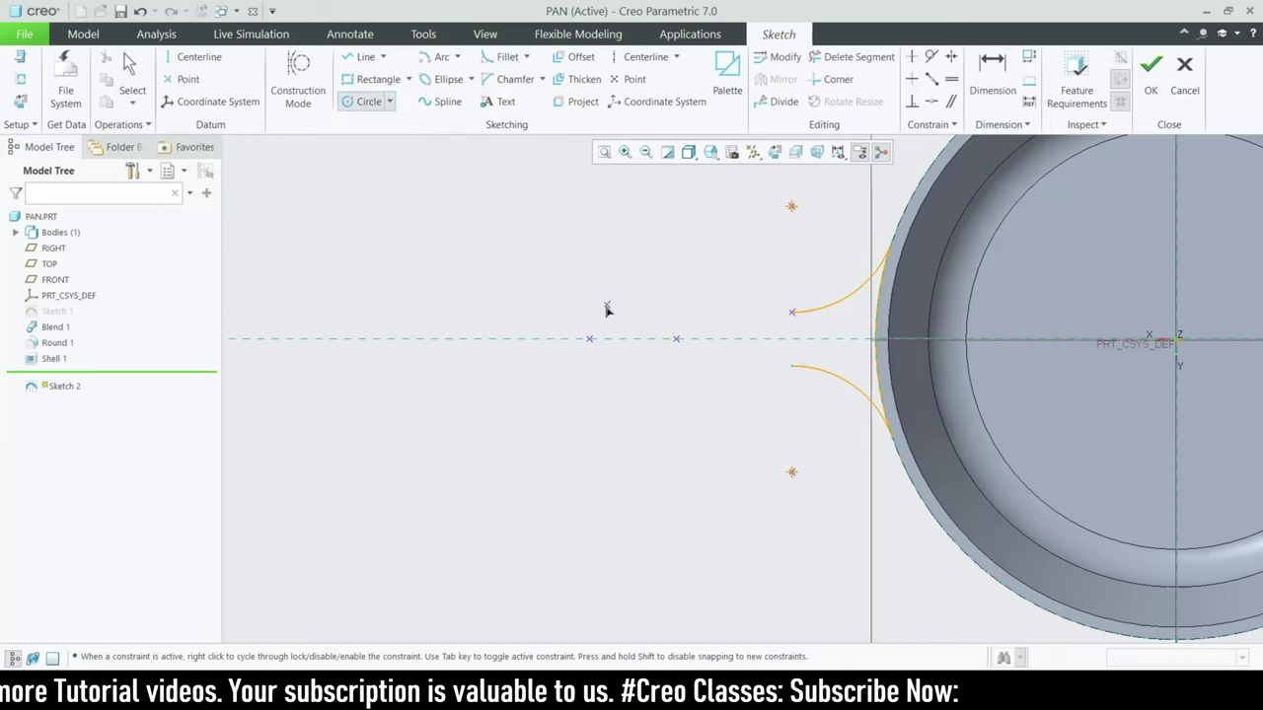